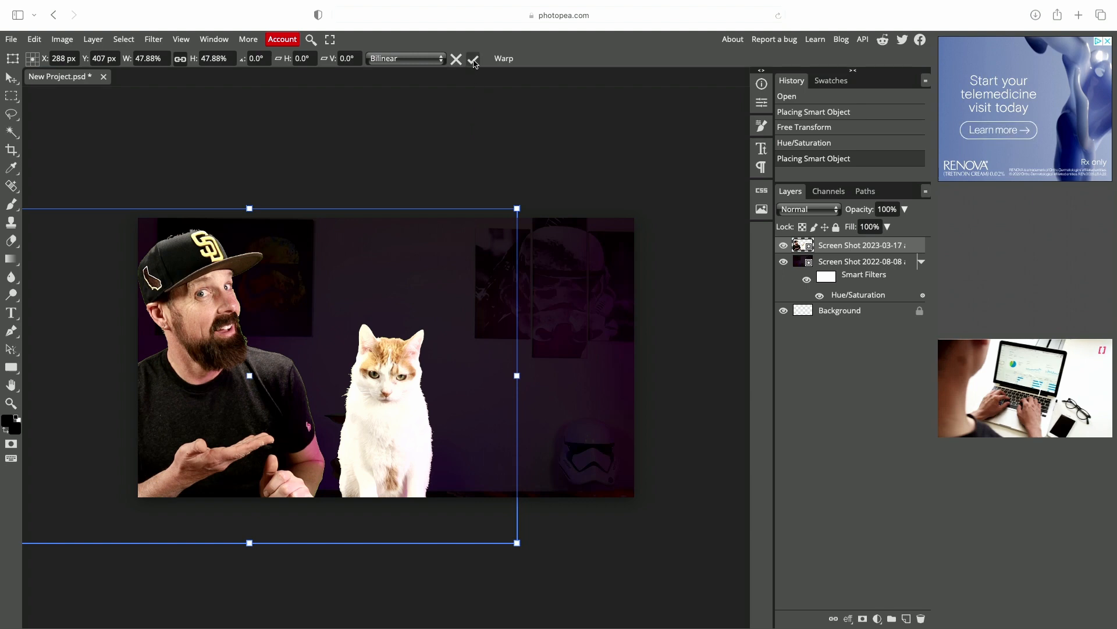
- Confirm the placed photo of the man and apply a Hue/Saturation adjustment to it, raising saturation slightly
left_click(473, 59)
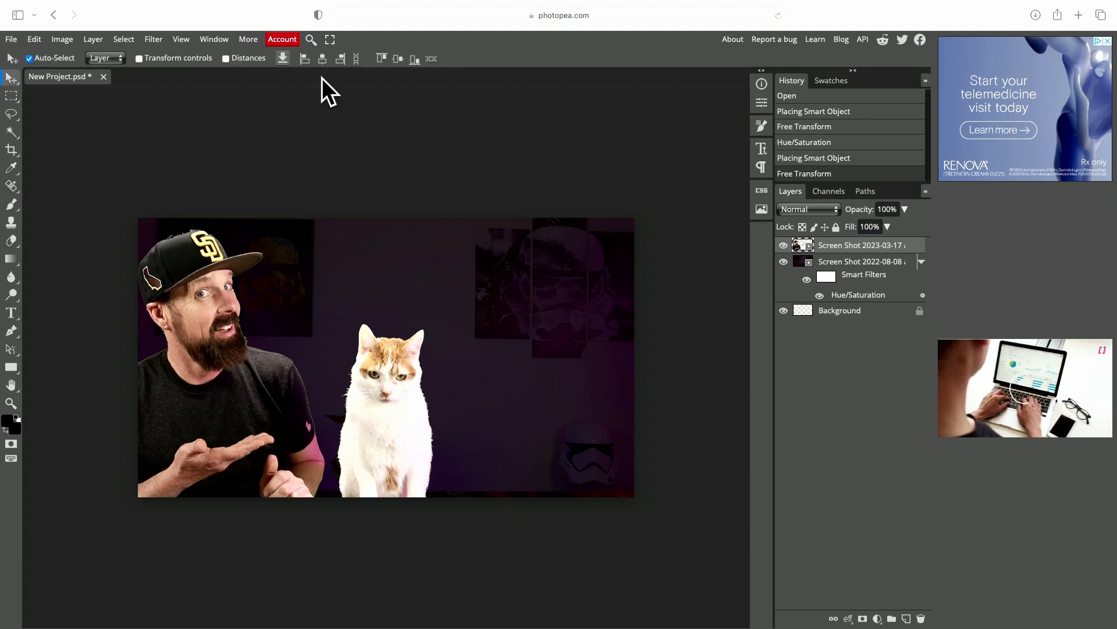
left_click(58, 39)
mouse_move(96, 86)
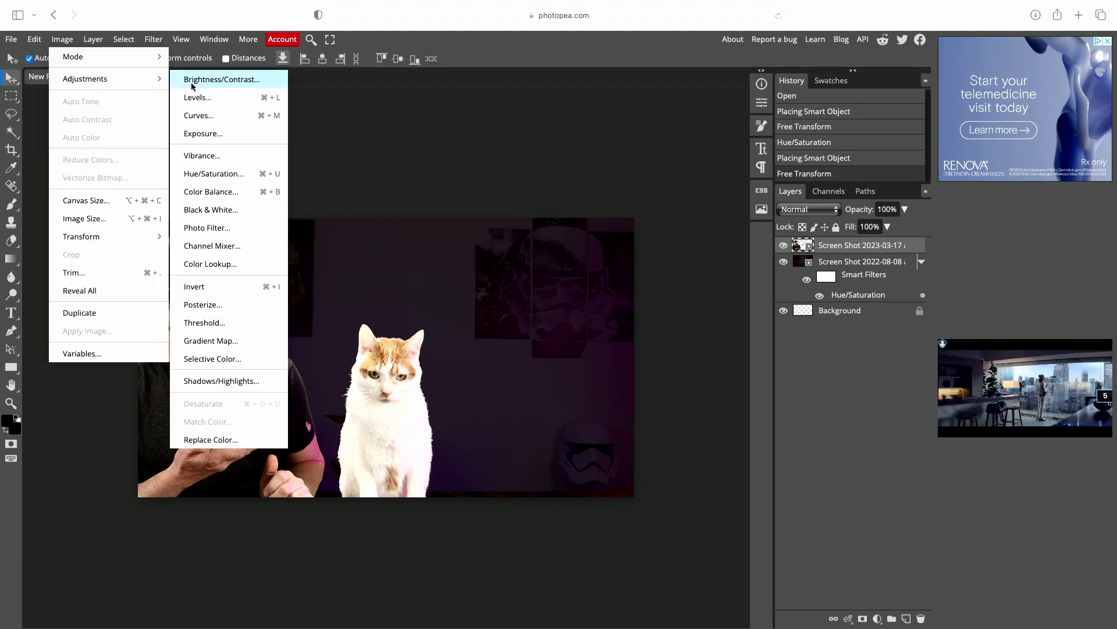
left_click(211, 175)
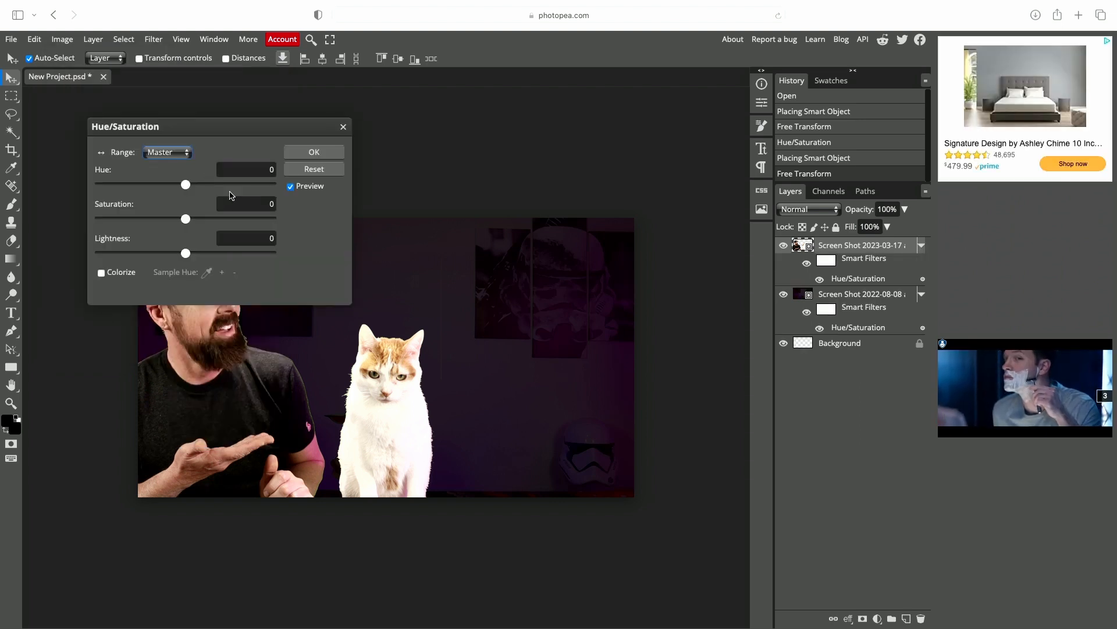
left_click_drag(265, 140, 554, 109)
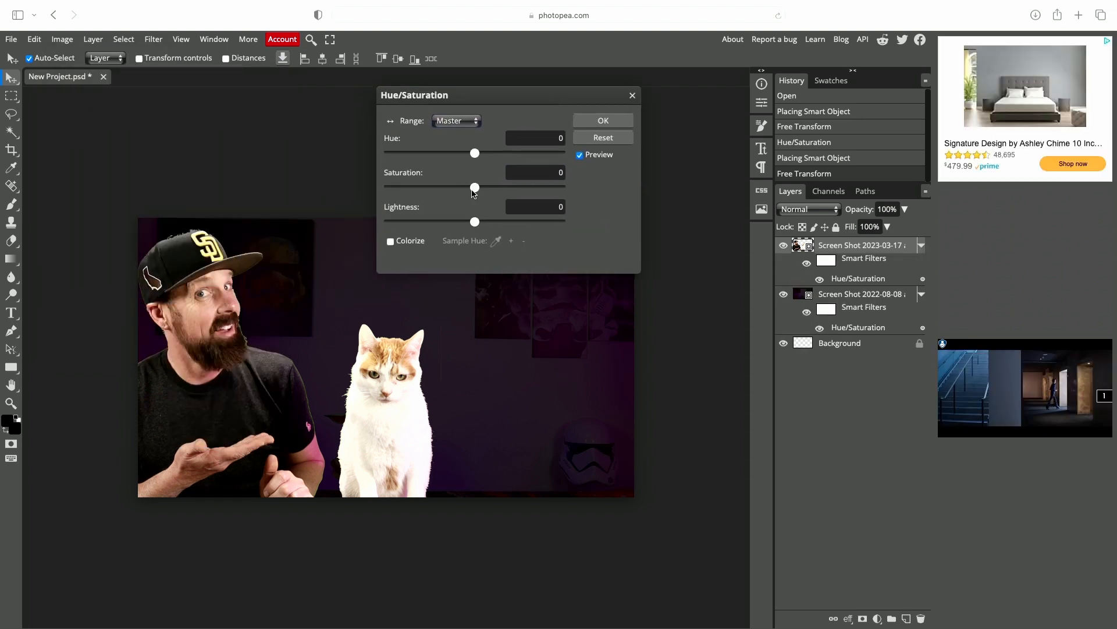
left_click_drag(475, 187, 497, 187)
left_click(602, 121)
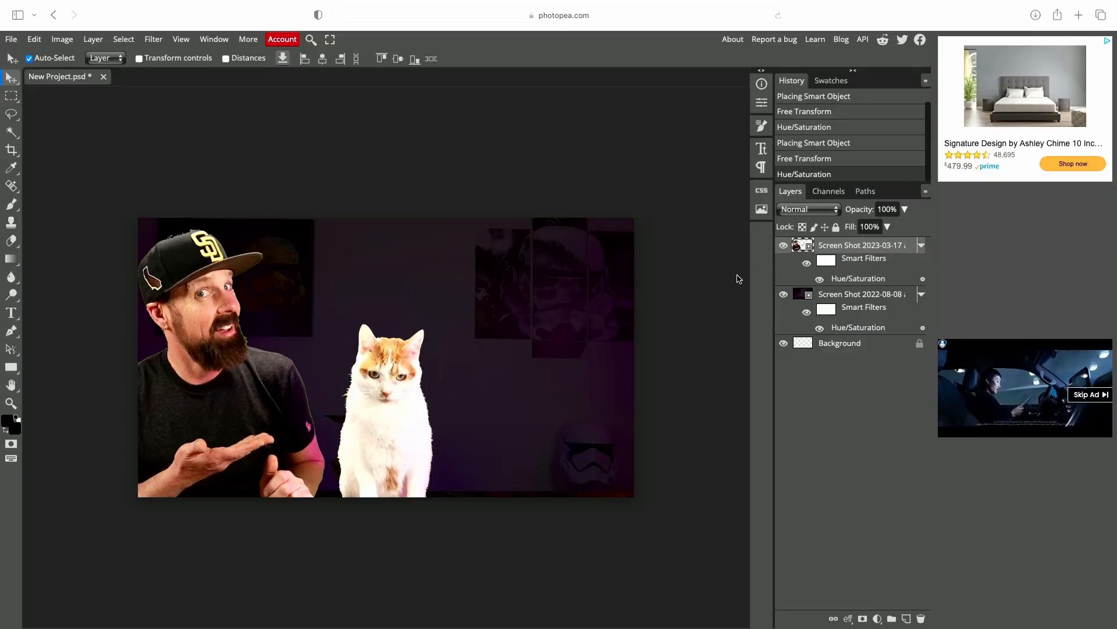
- Open the man layer's layer style and add a 5 px white outside Stroke
double_click(913, 249)
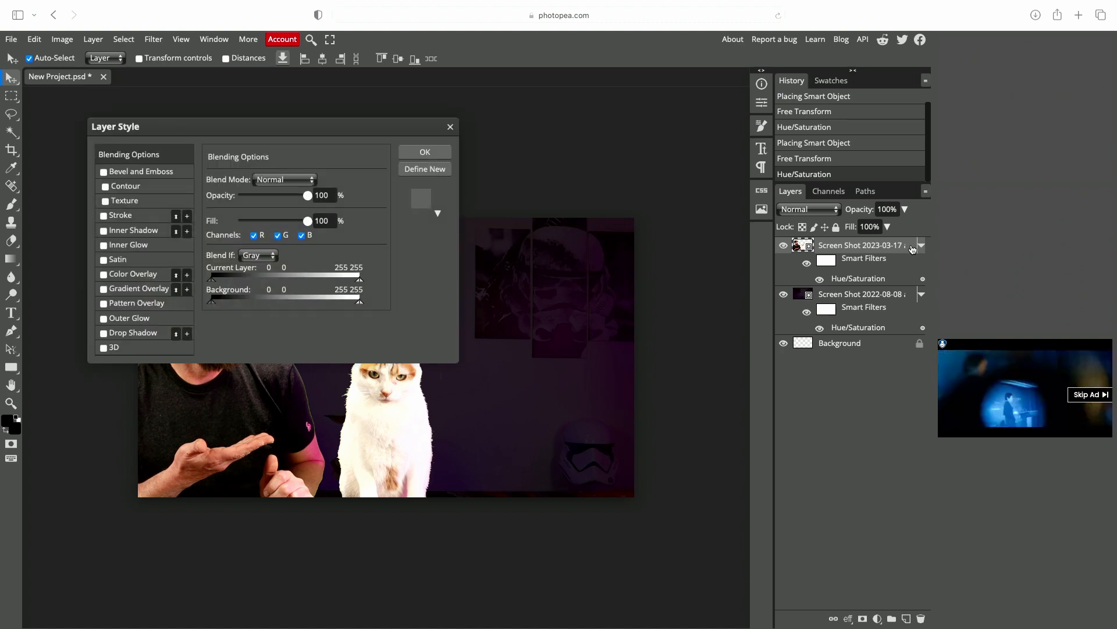
left_click_drag(215, 132, 558, 91)
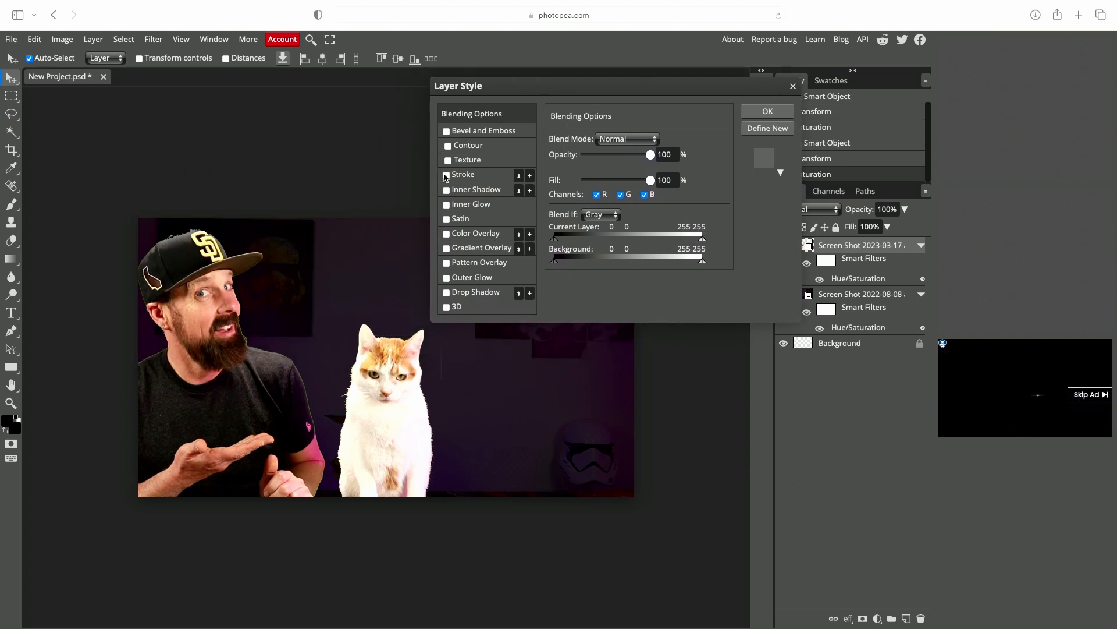
left_click(446, 175)
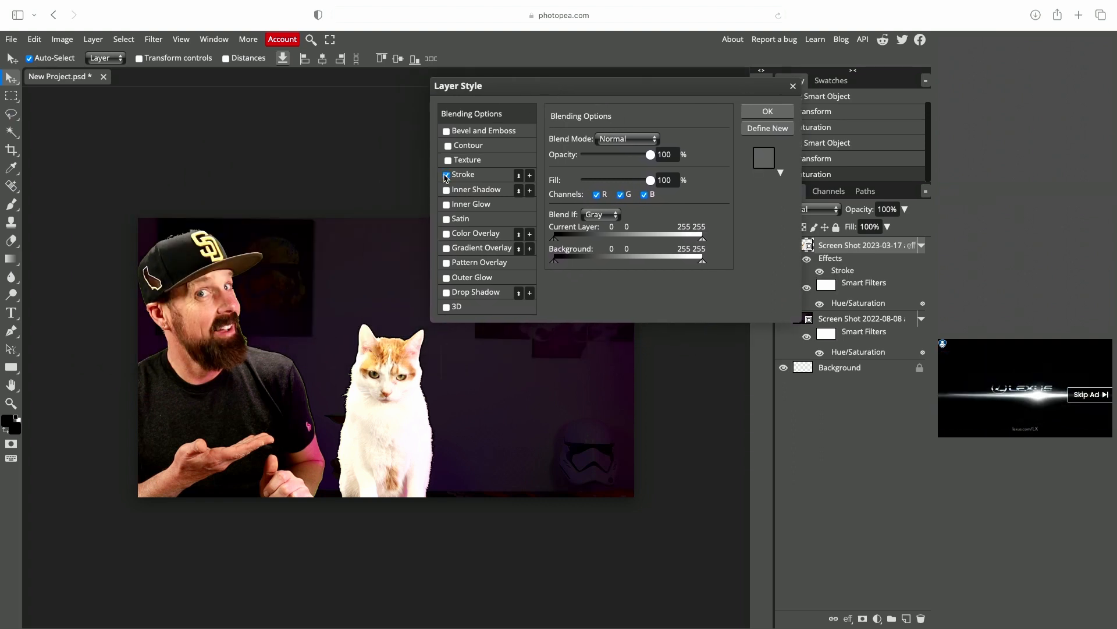
left_click(493, 179)
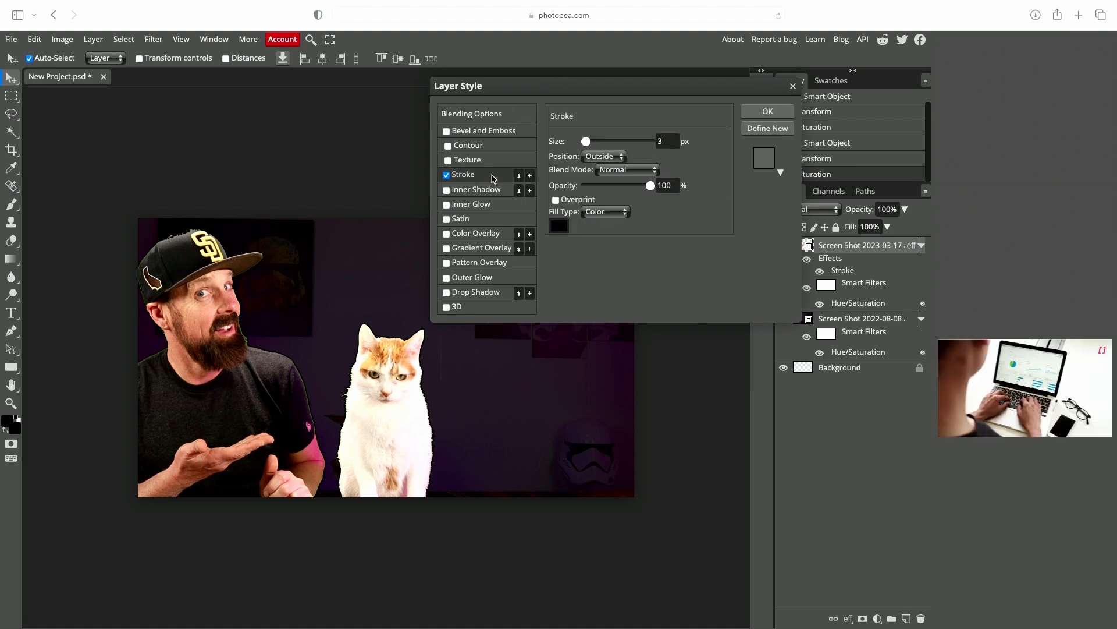
left_click(558, 227)
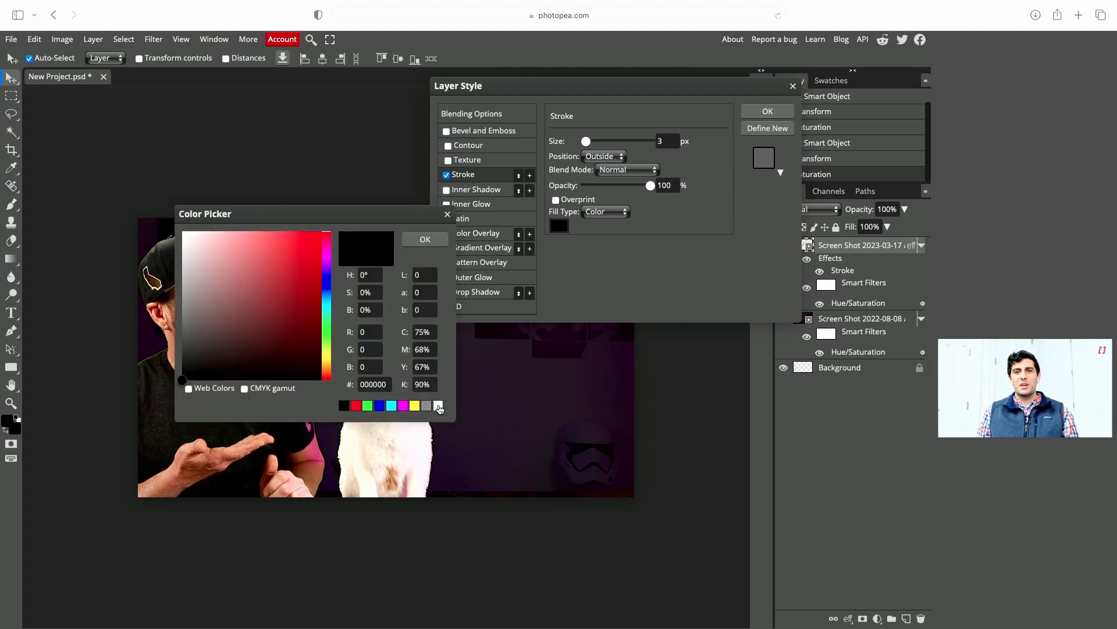
left_click(439, 406)
left_click(422, 240)
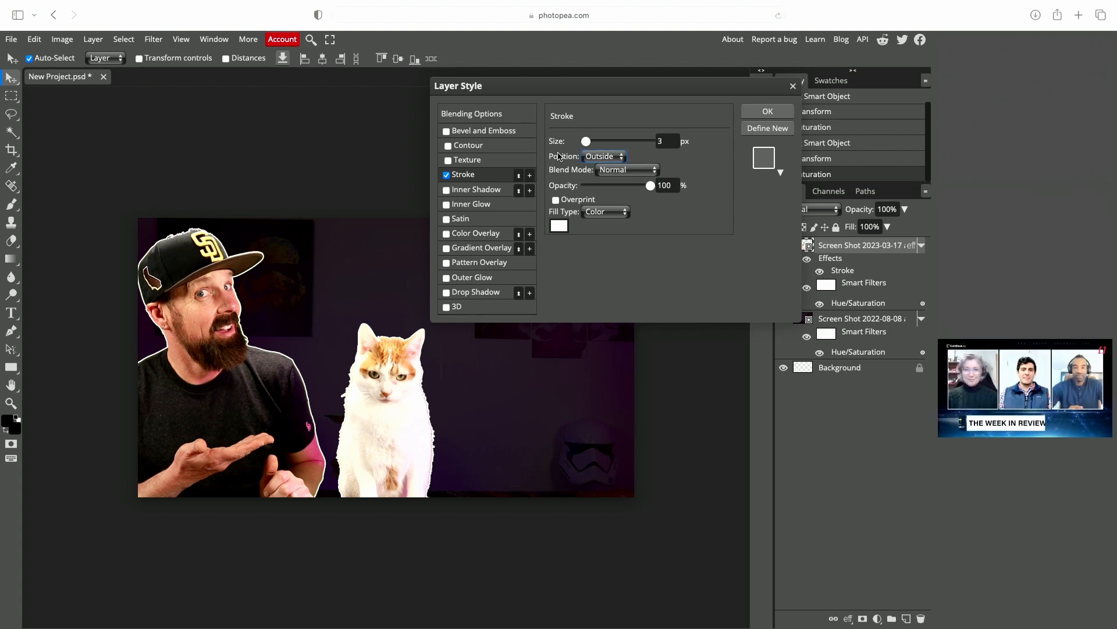
left_click_drag(589, 143, 588, 141)
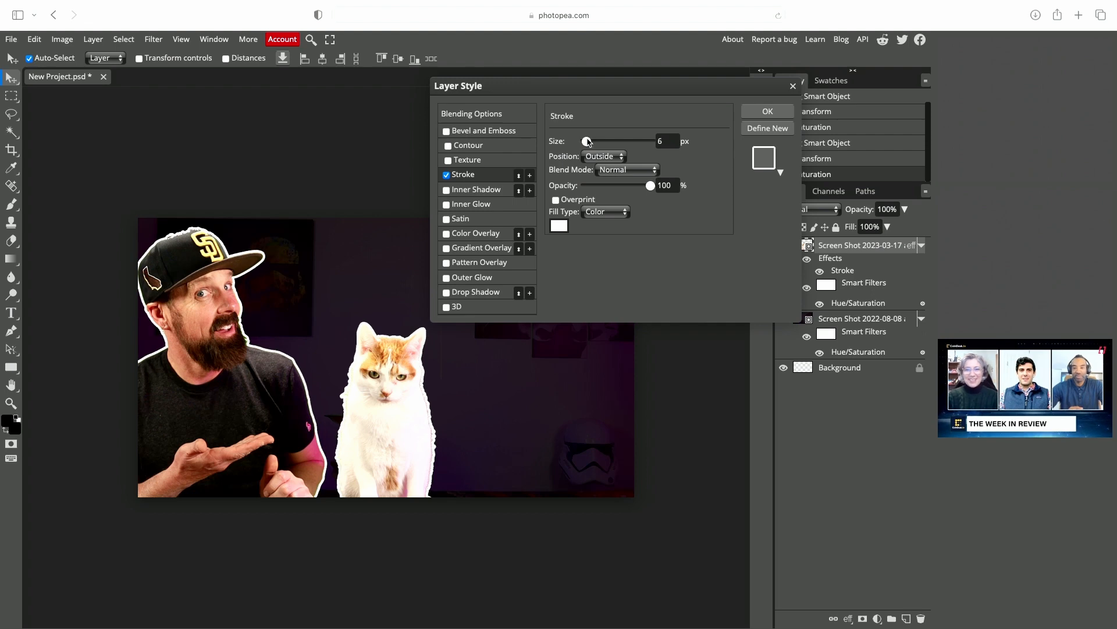
left_click_drag(588, 141, 587, 141)
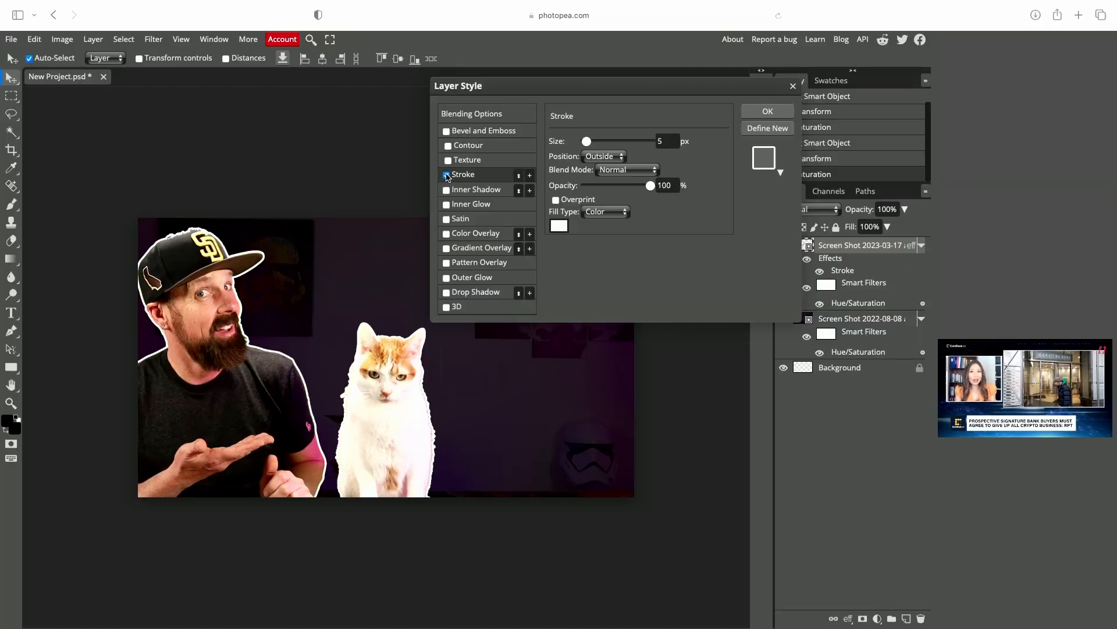
- Turn off the stroke and add an Outer Glow of 13 px size to the man's layer instead
left_click(446, 175)
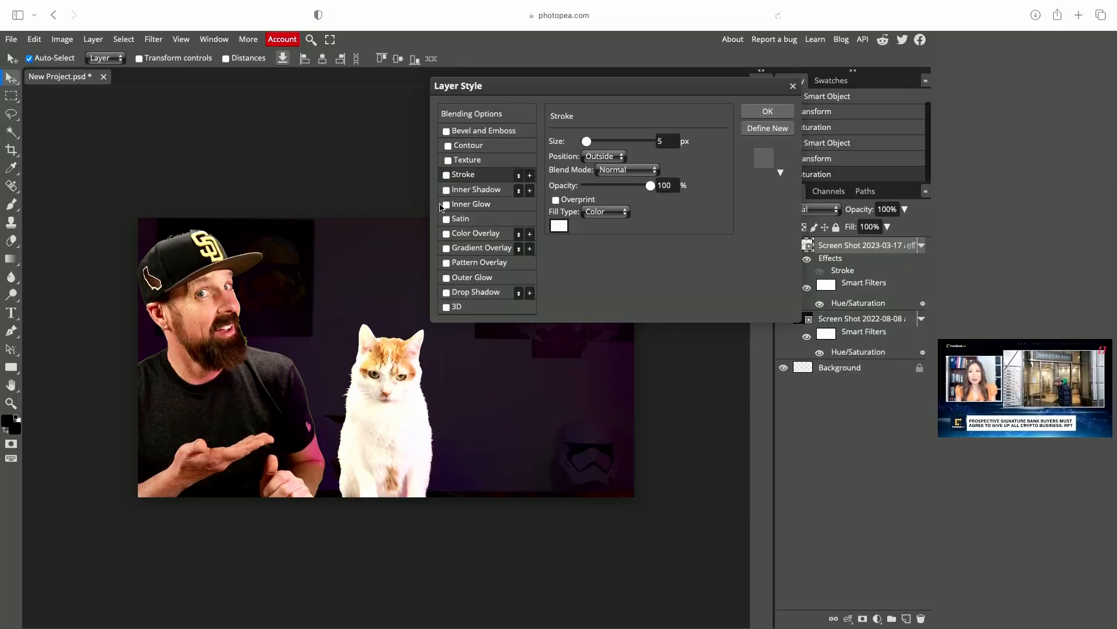
left_click(447, 278)
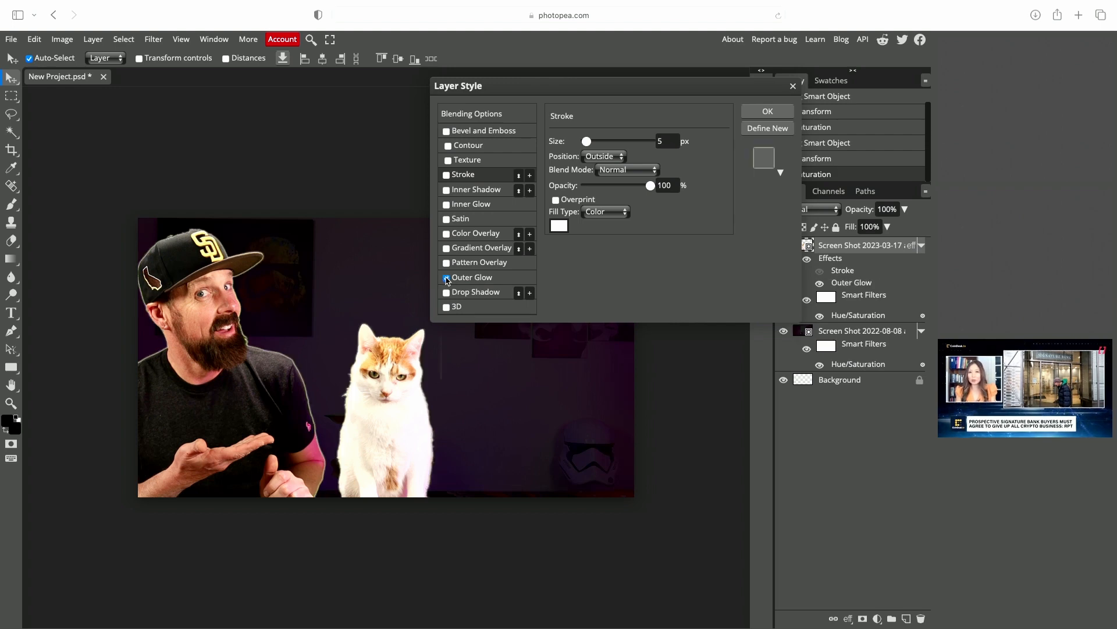
left_click(511, 279)
left_click_drag(580, 243, 590, 243)
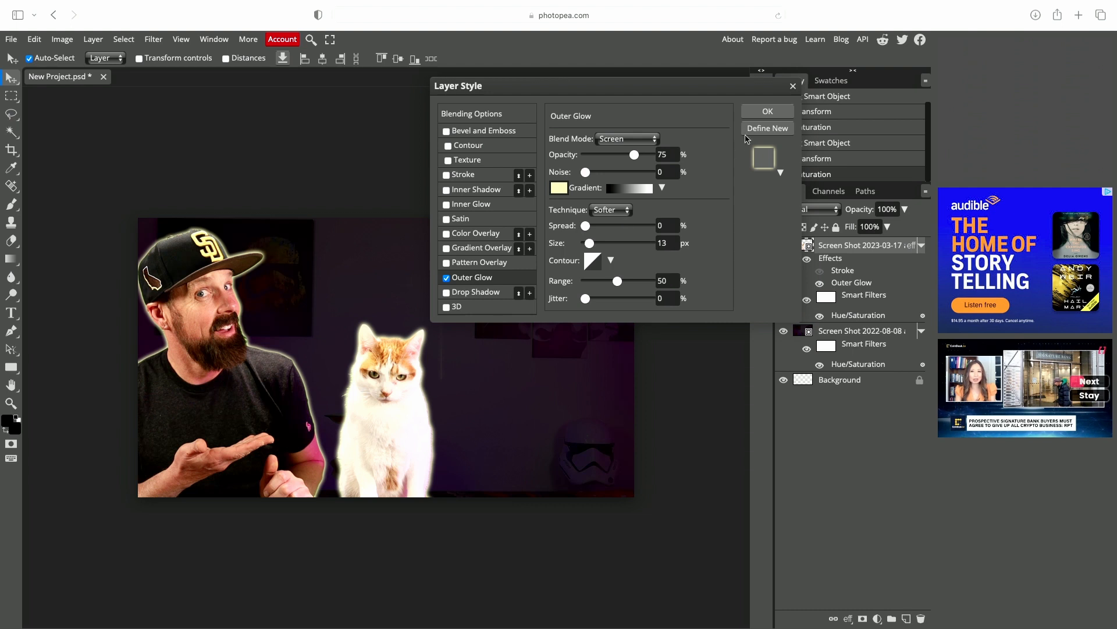
left_click(768, 111)
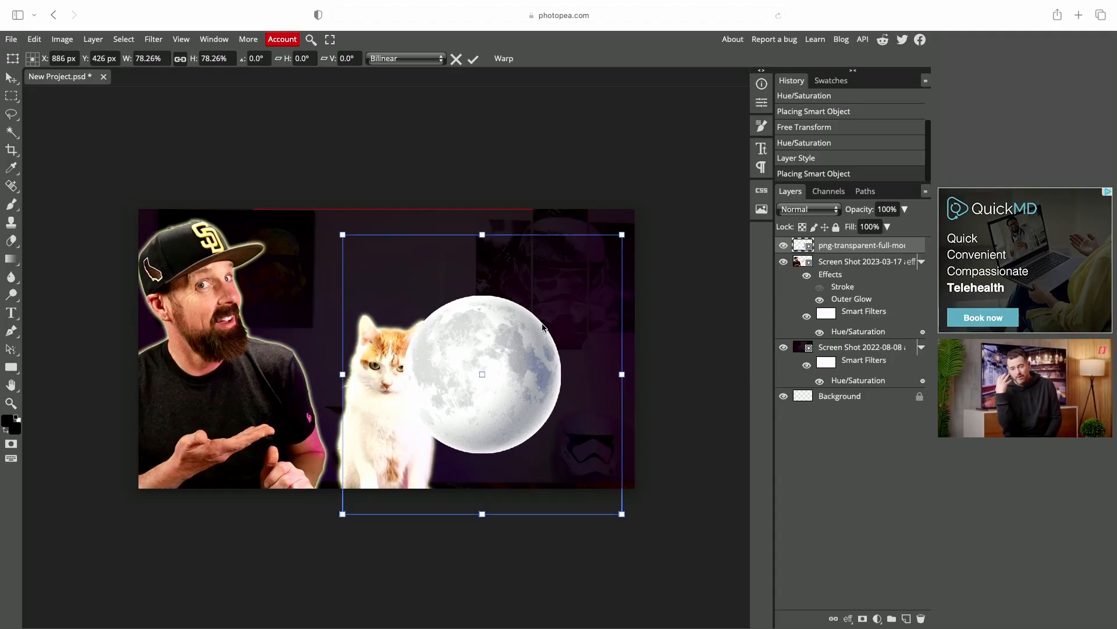
- Enlarge the placed moon image and position it over the right side of the canvas
left_click_drag(540, 324, 586, 324)
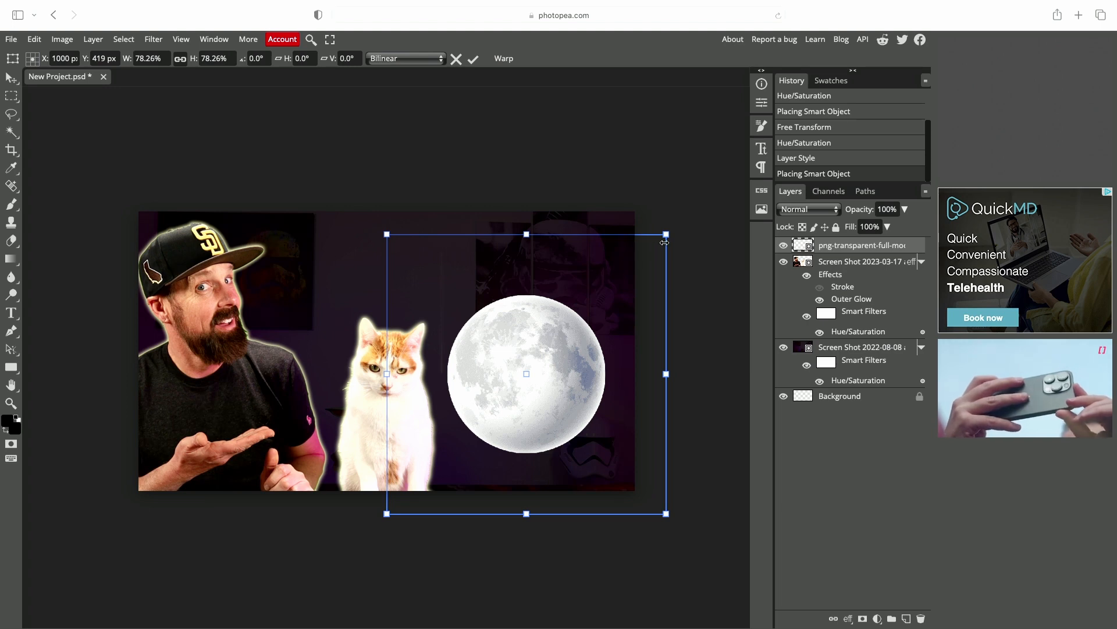
left_click_drag(669, 234, 797, 106)
left_click_drag(547, 325, 478, 376)
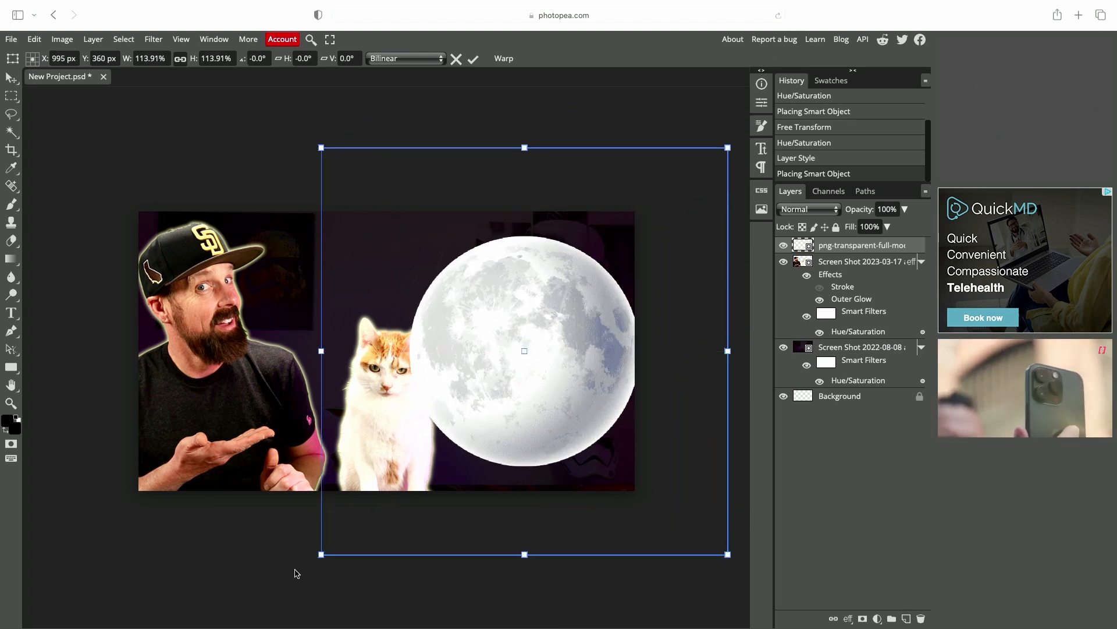
left_click_drag(321, 554, 231, 620)
left_click_drag(529, 427, 599, 387)
left_click_drag(303, 608, 256, 628)
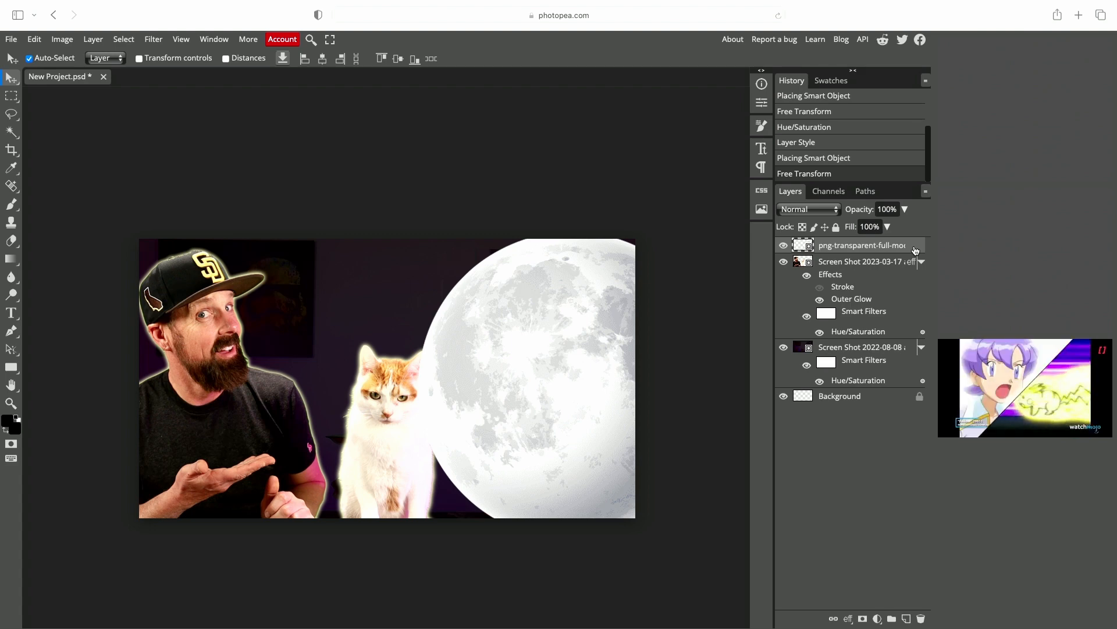
- Move the moon layer below the man's layer and nudge the moon into place
left_click_drag(916, 249, 910, 346)
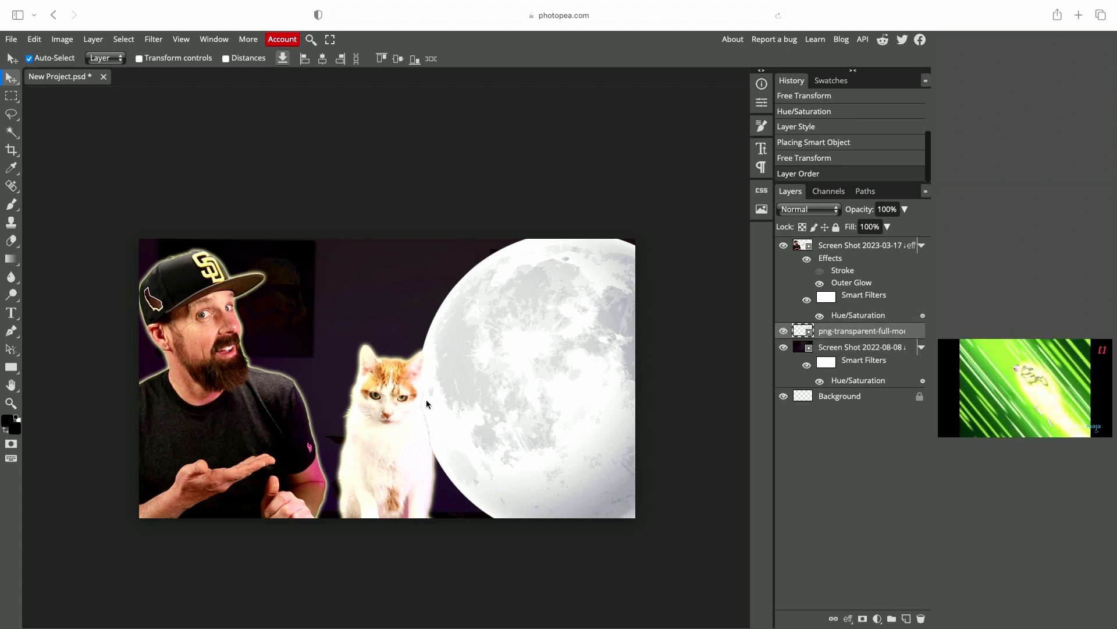
left_click_drag(556, 349, 547, 355)
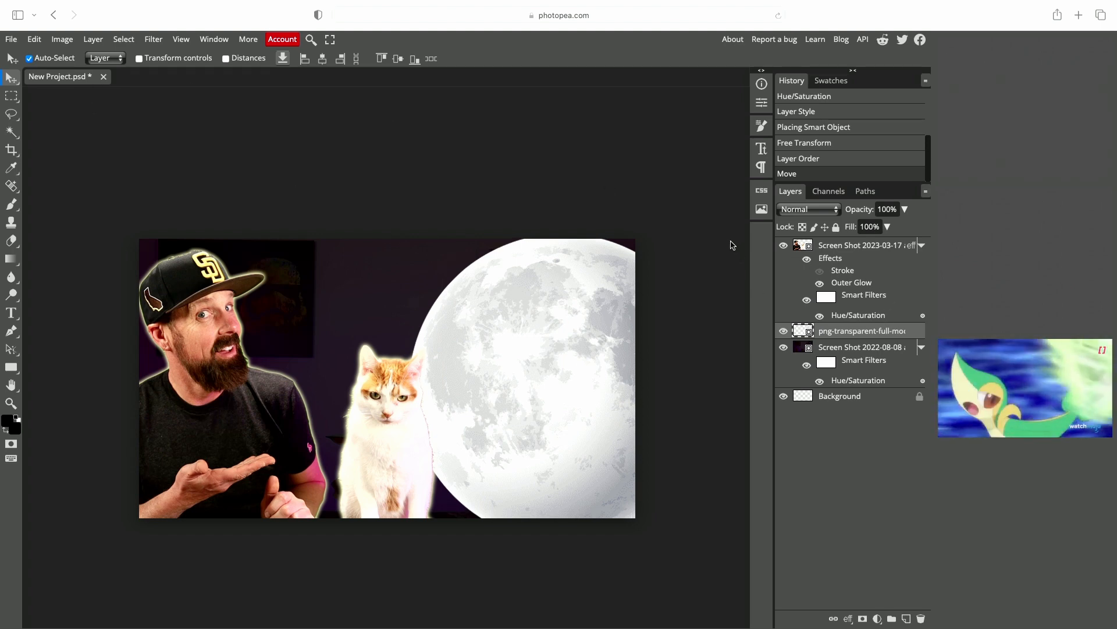
- Apply a Hue/Saturation adjustment to the moon layer with saturation set to 81
left_click(62, 39)
mouse_move(101, 81)
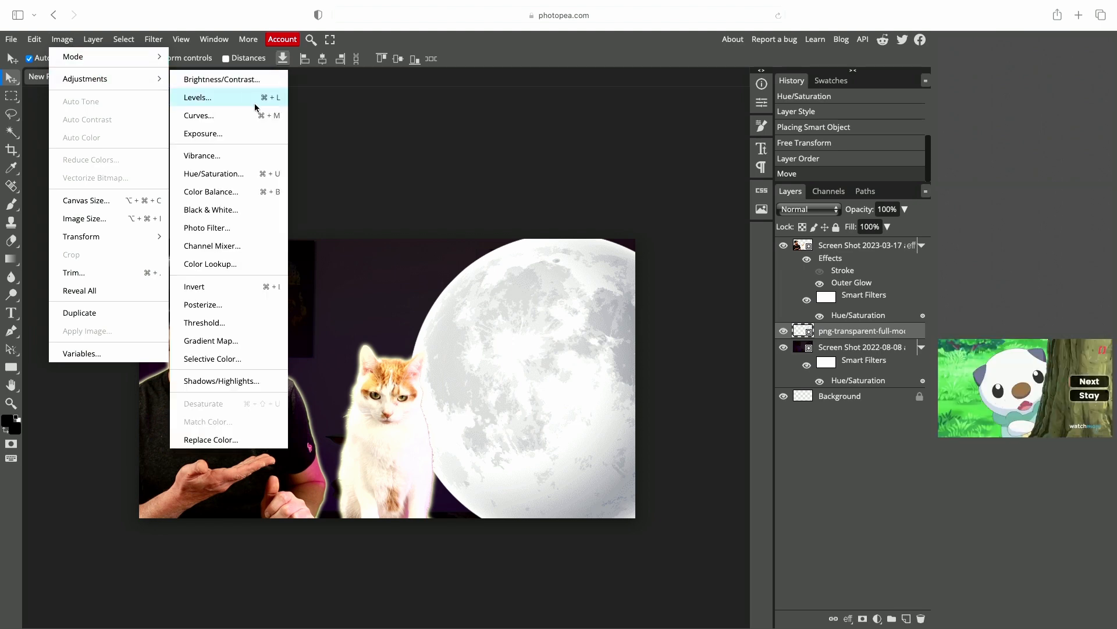
left_click(238, 173)
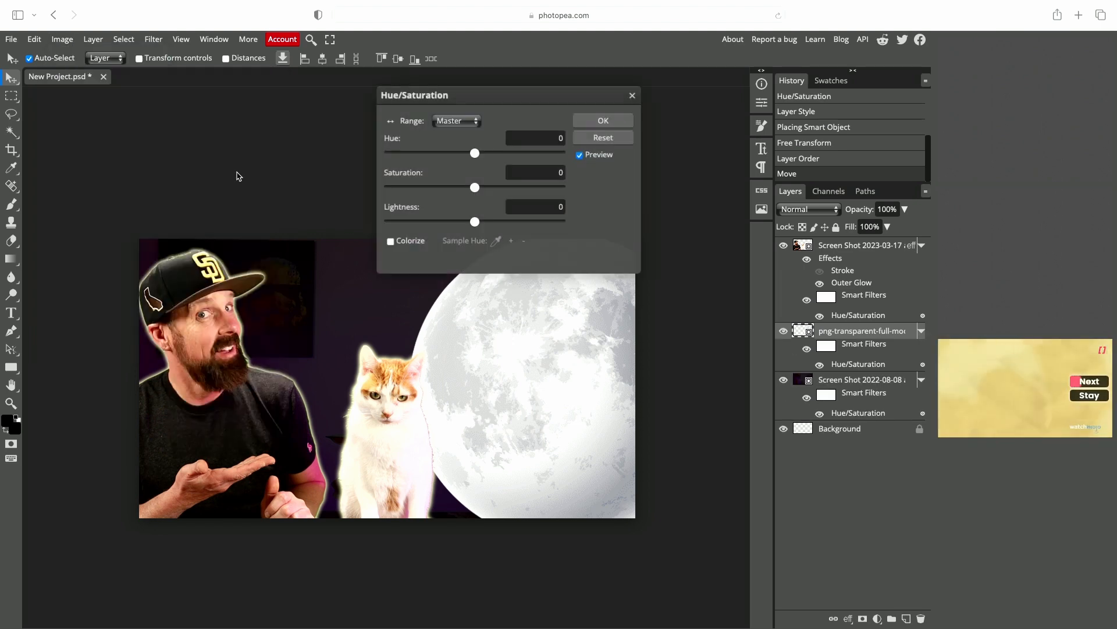
left_click_drag(499, 100, 662, 83)
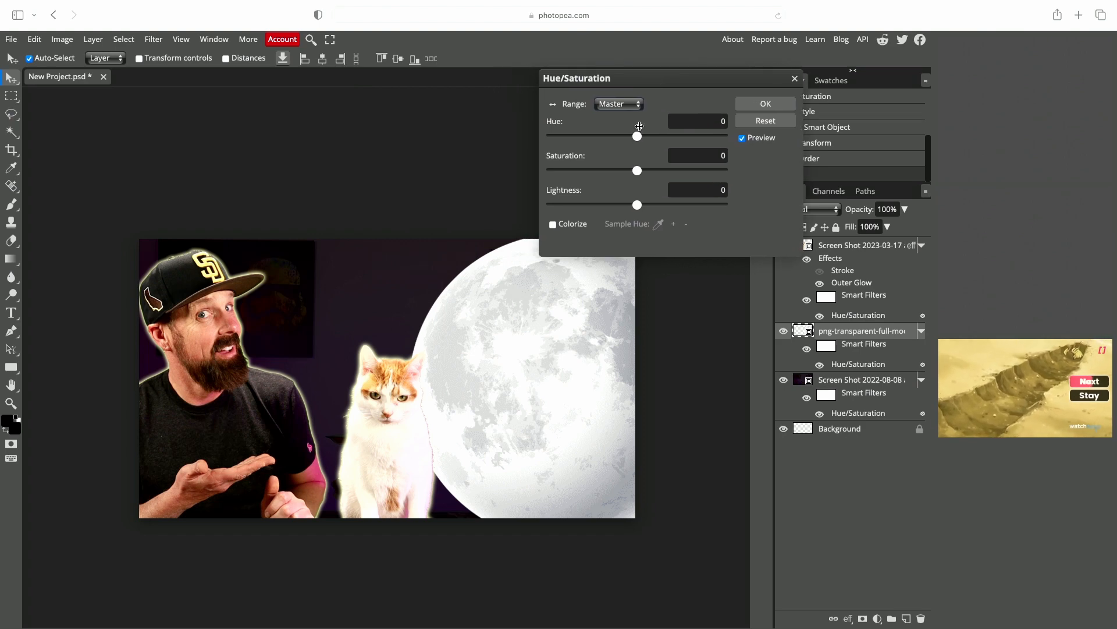
left_click_drag(637, 173, 705, 173)
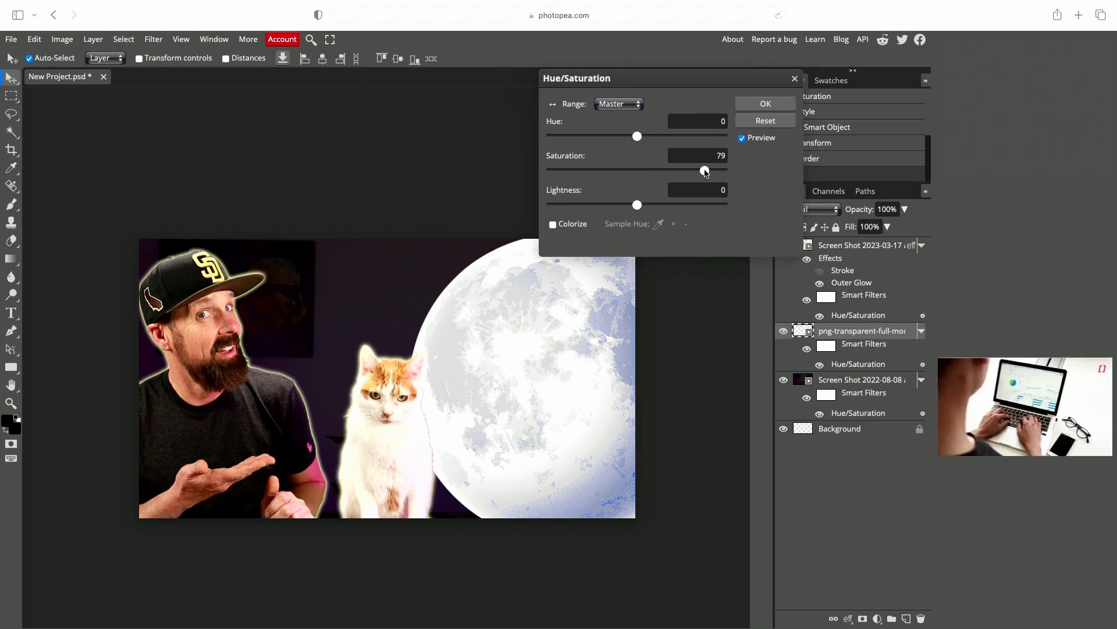
left_click(762, 106)
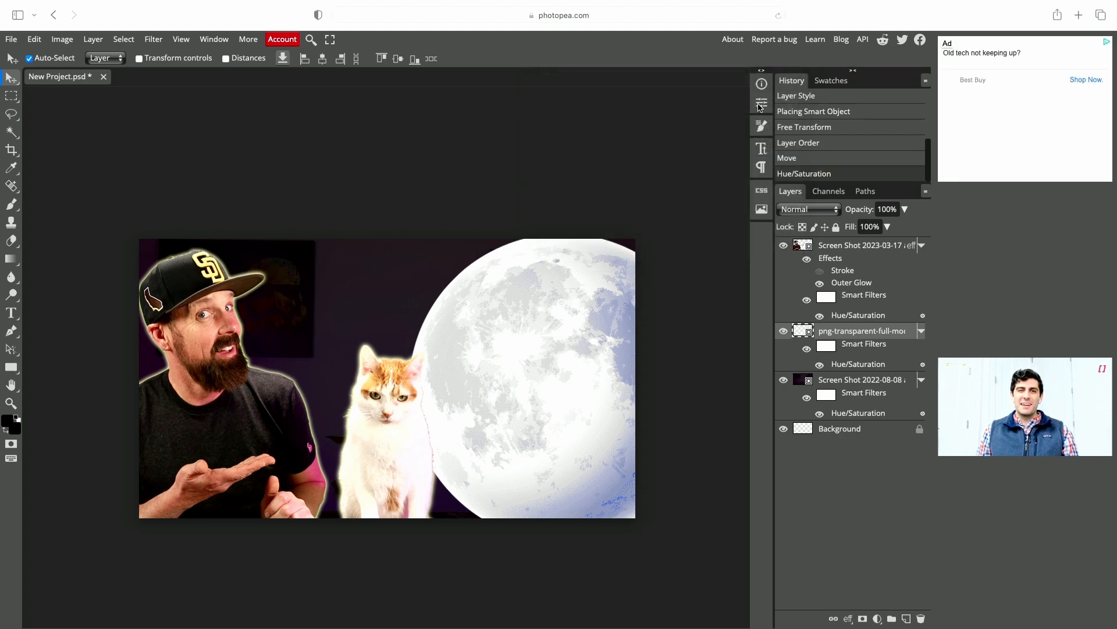
- Add an Outer Glow layer style to the moon with its size set to 200 px
double_click(909, 338)
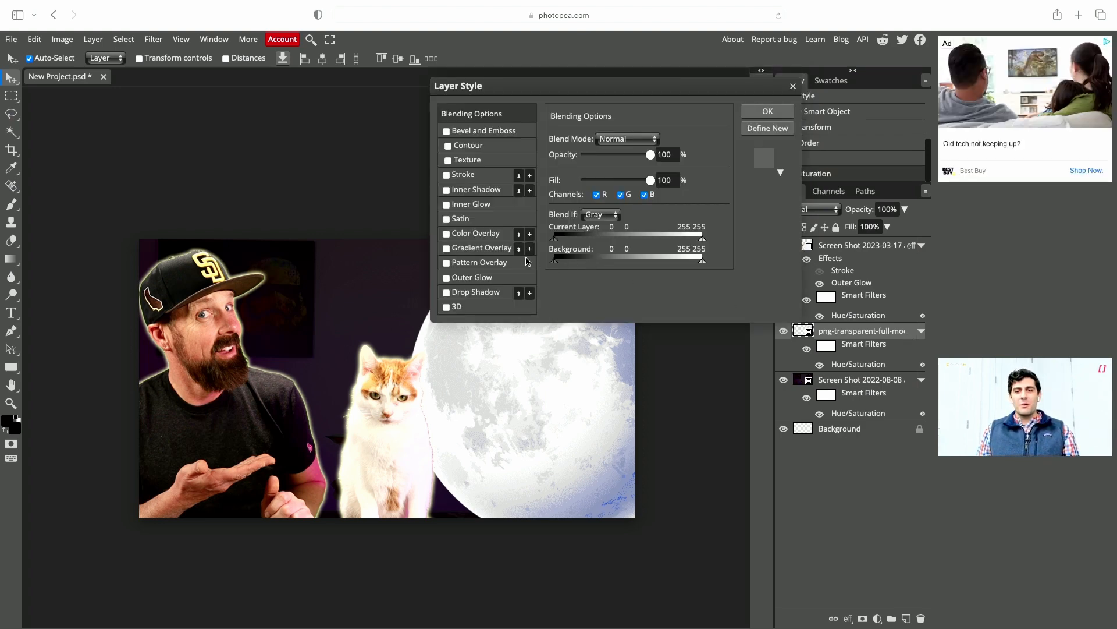
left_click(446, 278)
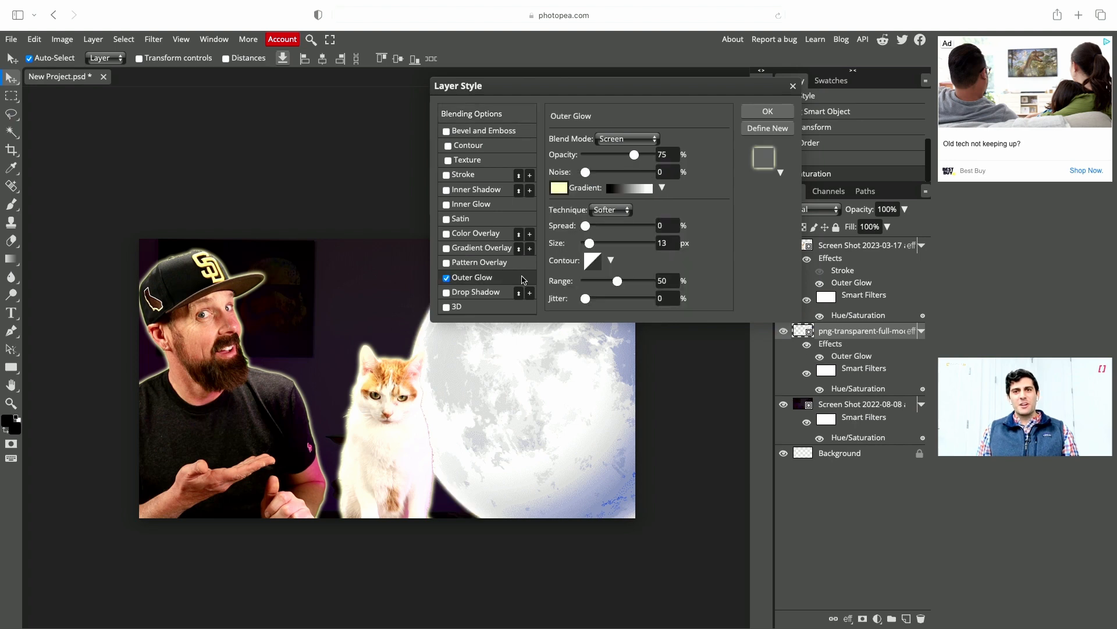
left_click_drag(600, 87, 760, 79)
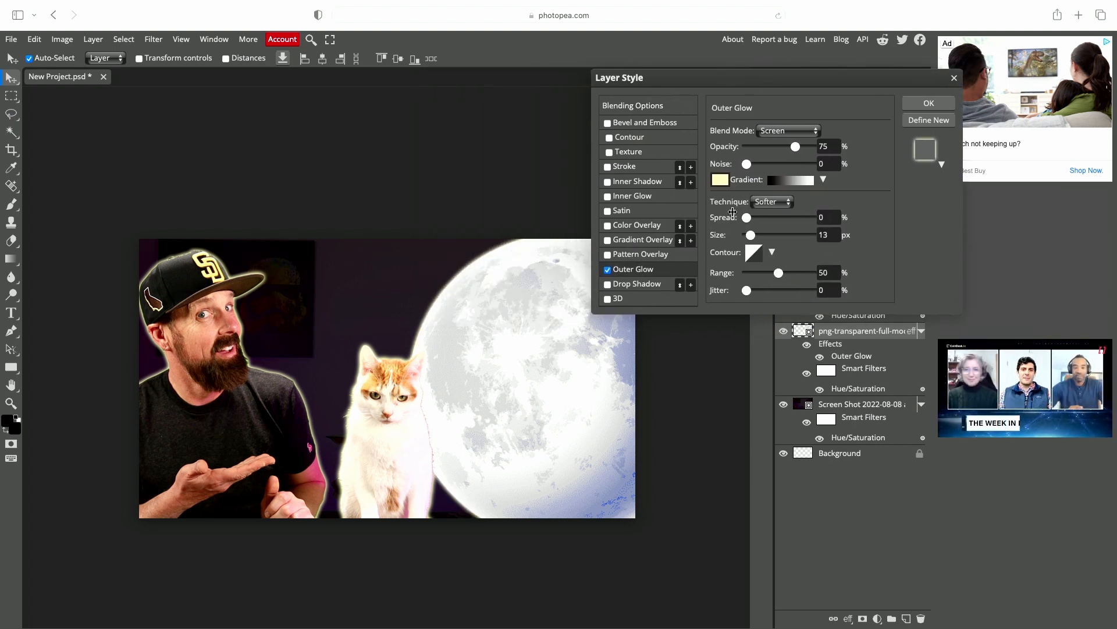
left_click_drag(751, 235, 826, 232)
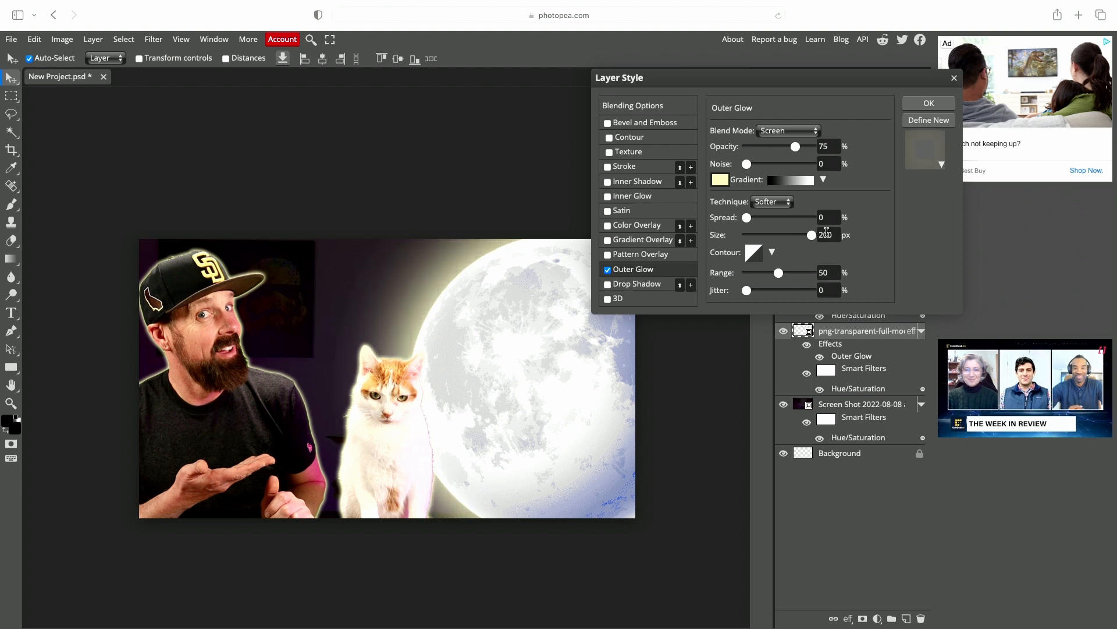
left_click(929, 102)
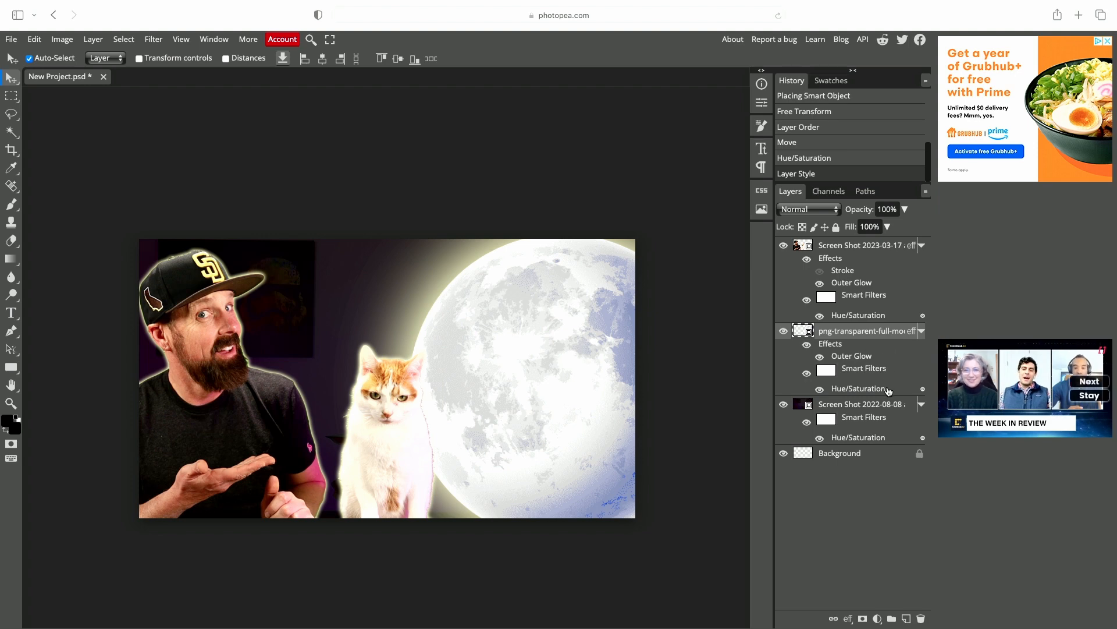
- Reopen the moon's Hue/Saturation filter and lower the saturation to 44
double_click(912, 392)
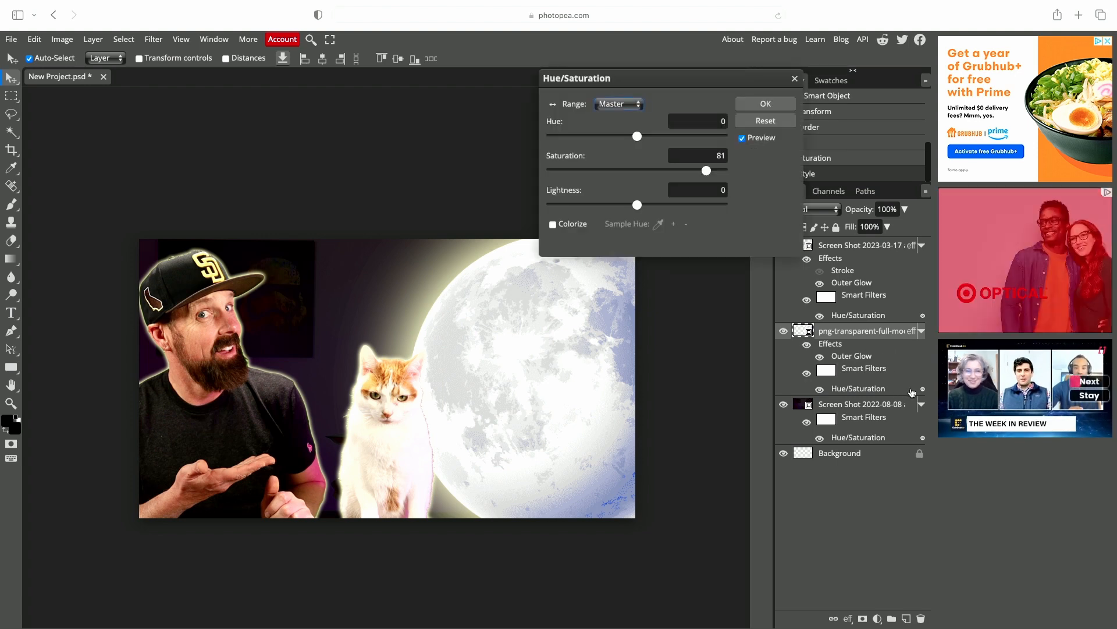
left_click_drag(705, 171, 674, 172)
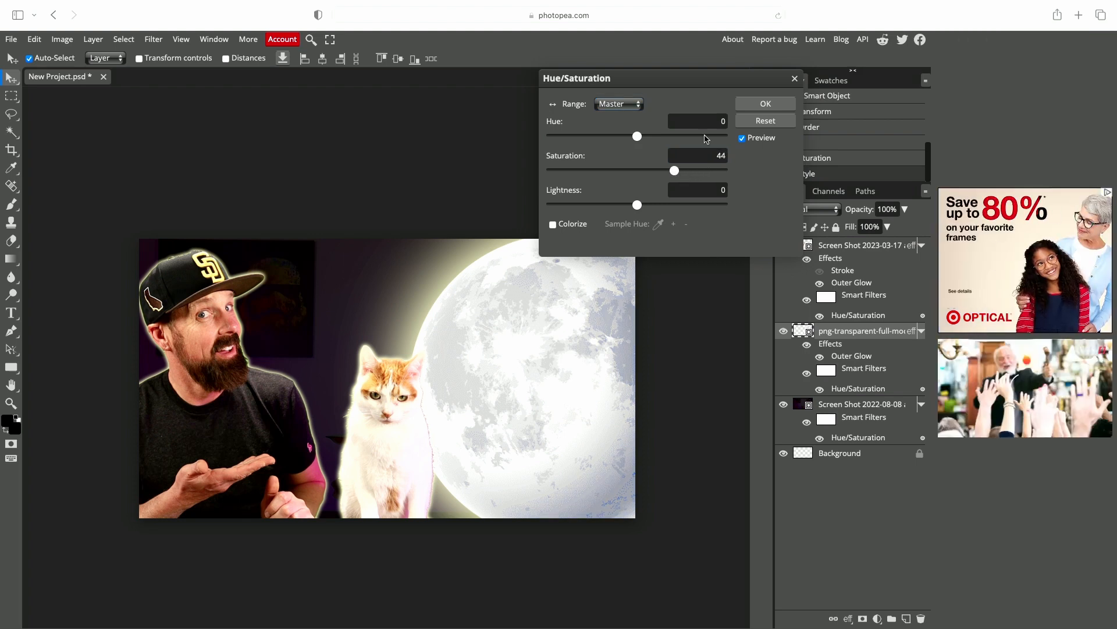
left_click(744, 106)
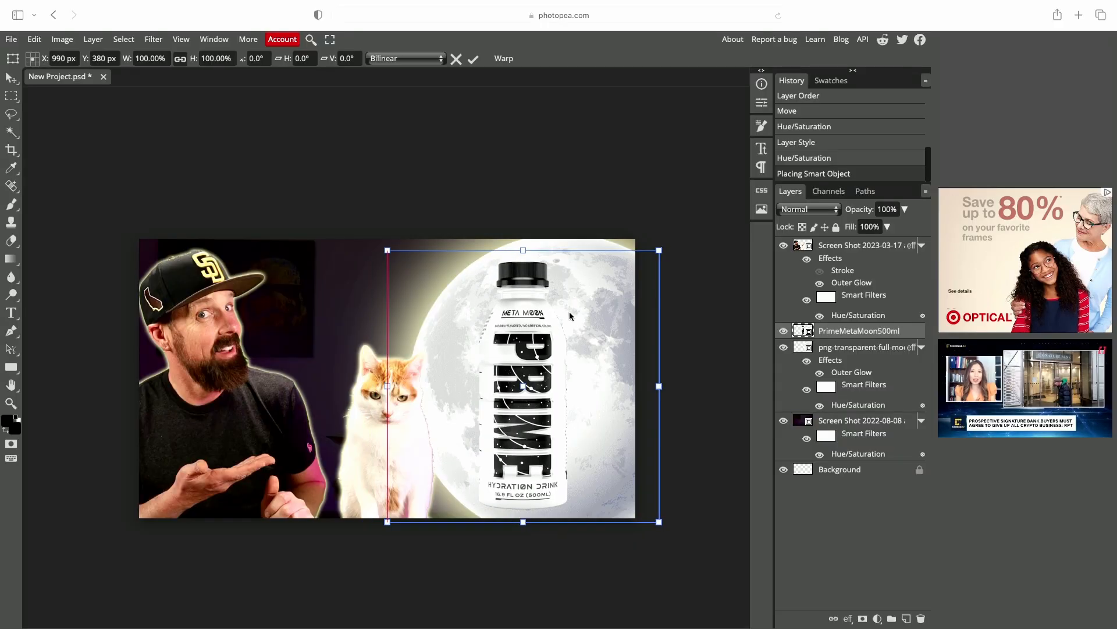
- Rotate the placed Prime bottle to about -34°, scale it to about 84% and position it over the moon, then confirm
left_click_drag(569, 312, 577, 312)
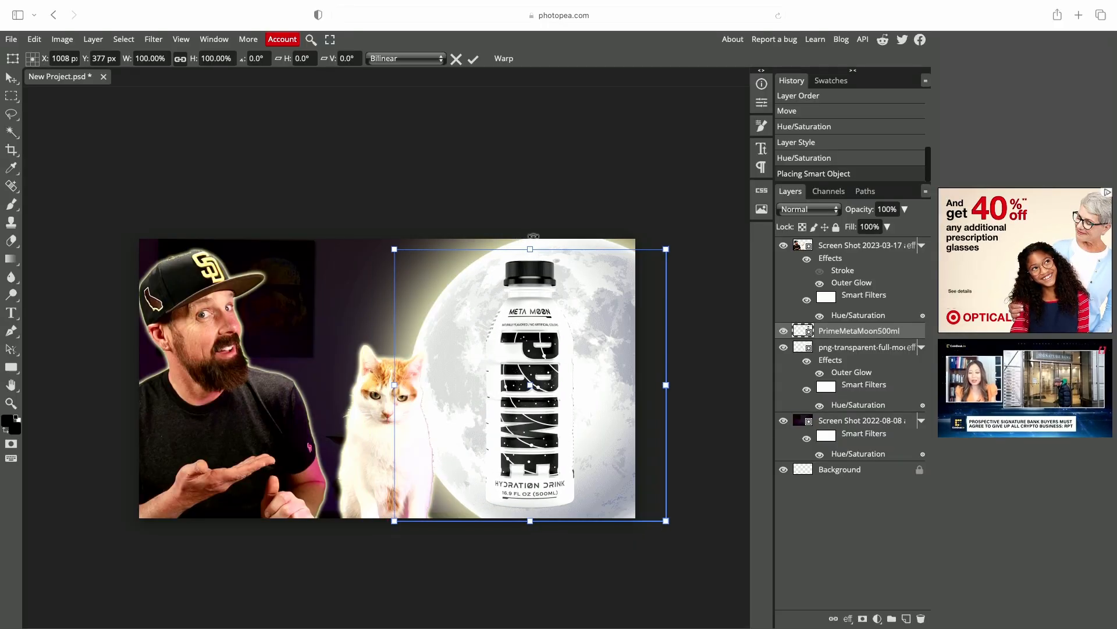
left_click_drag(533, 235, 460, 240)
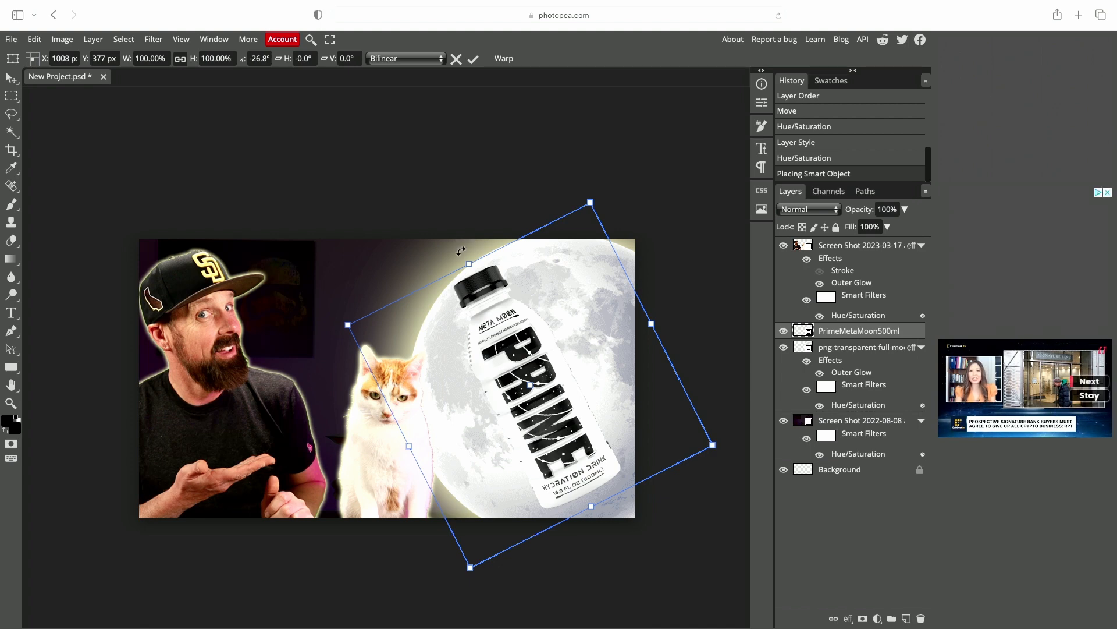
left_click_drag(464, 251, 440, 252)
left_click_drag(566, 196, 552, 257)
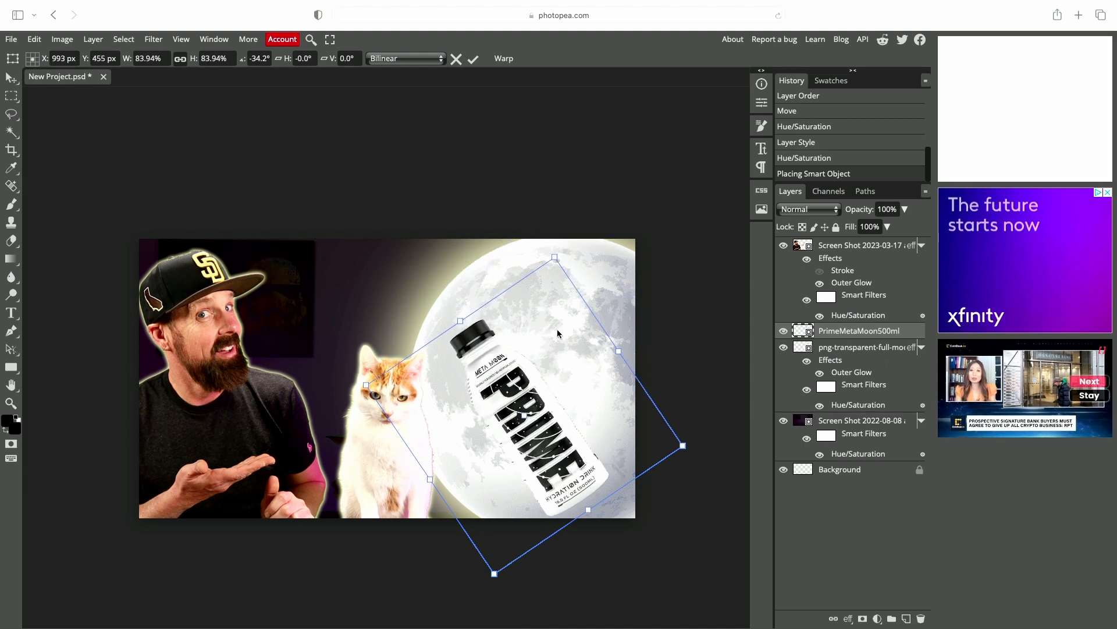
left_click_drag(557, 330, 564, 308)
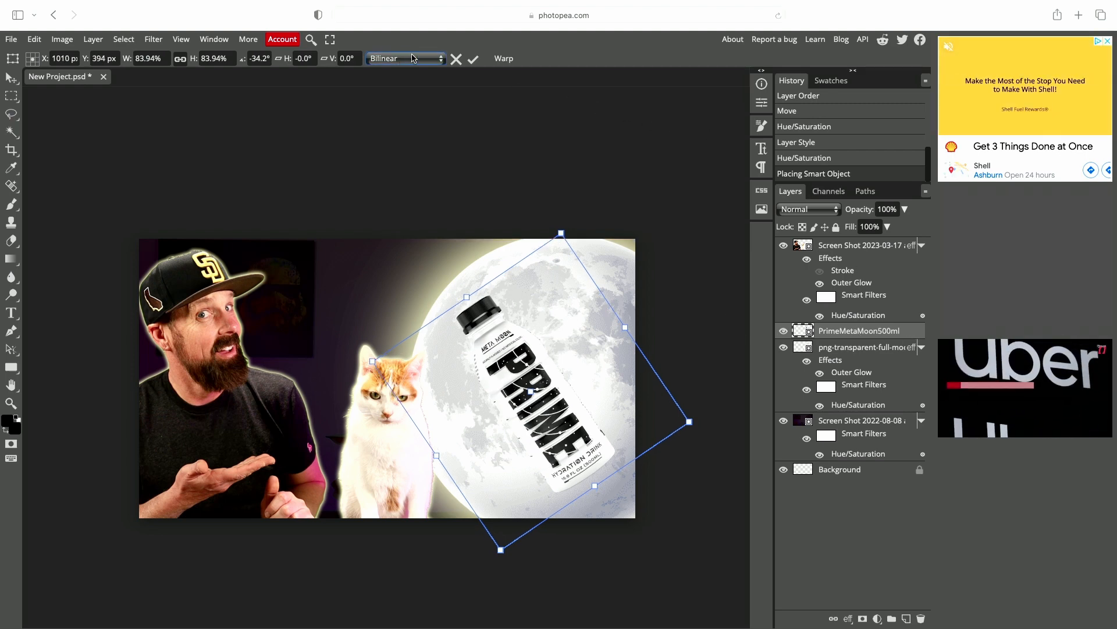
left_click(473, 59)
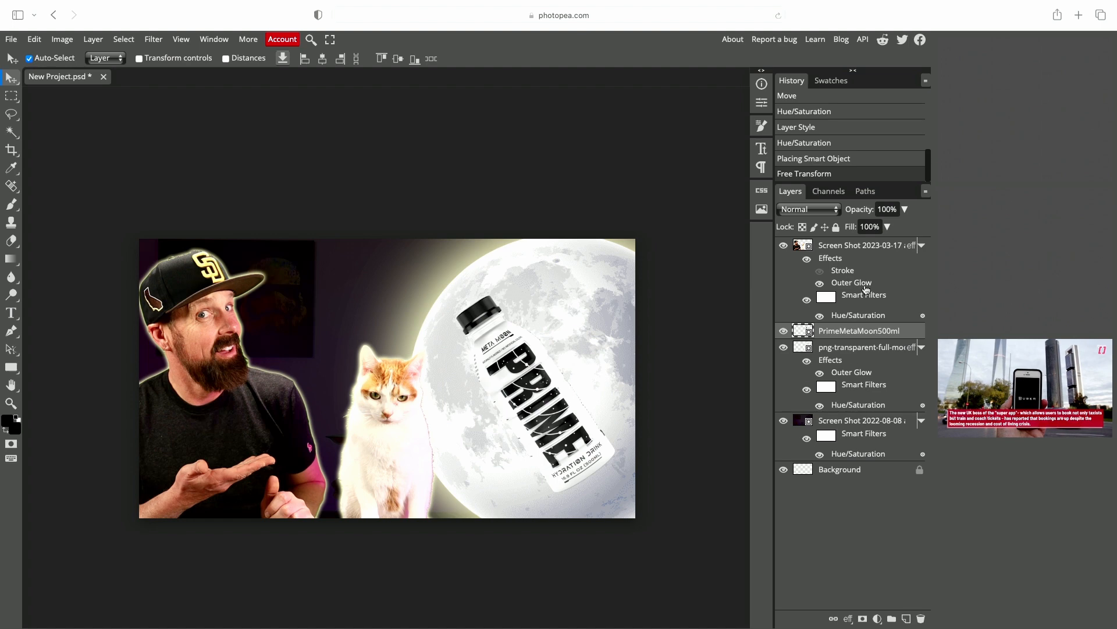
- Add a black Stroke layer style of 3 px to the Prime bottle layer
double_click(907, 338)
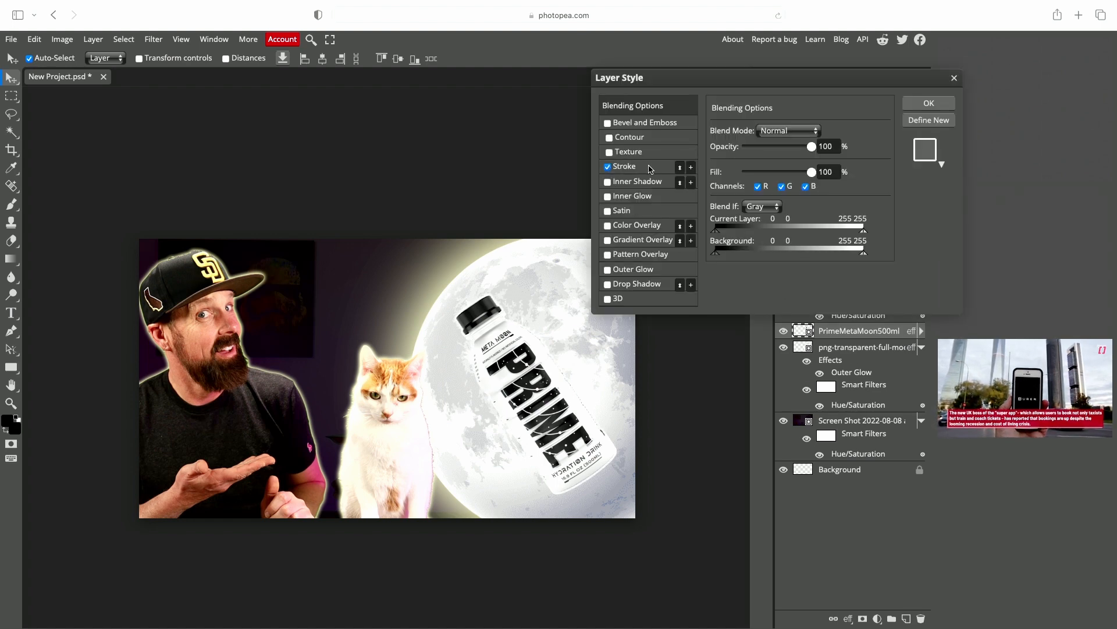
left_click(655, 169)
left_click(722, 217)
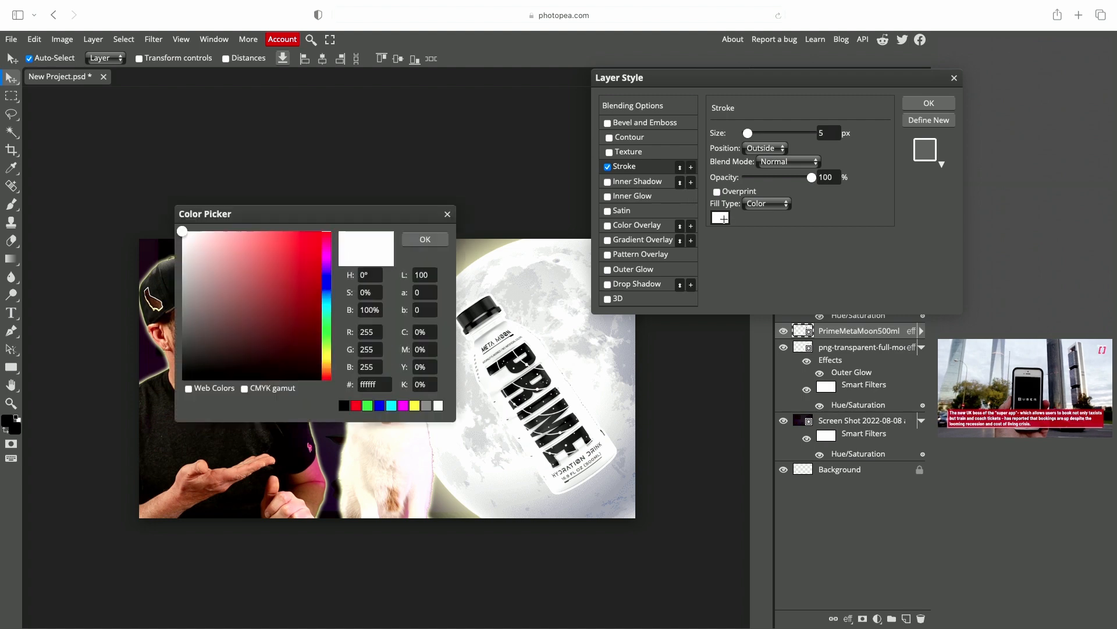
left_click(344, 405)
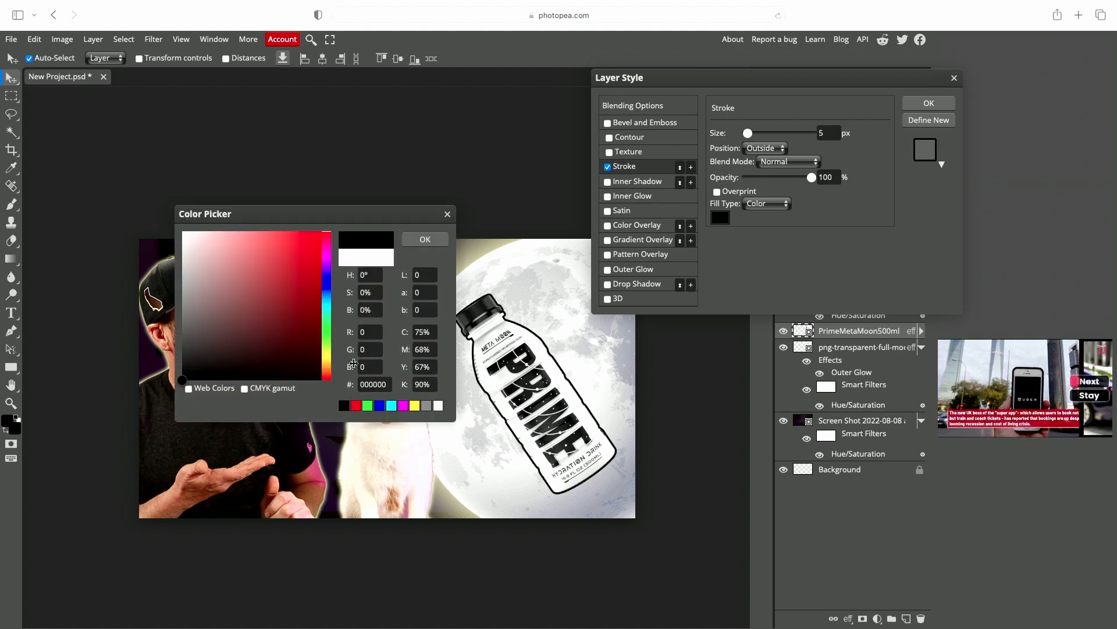
left_click(425, 239)
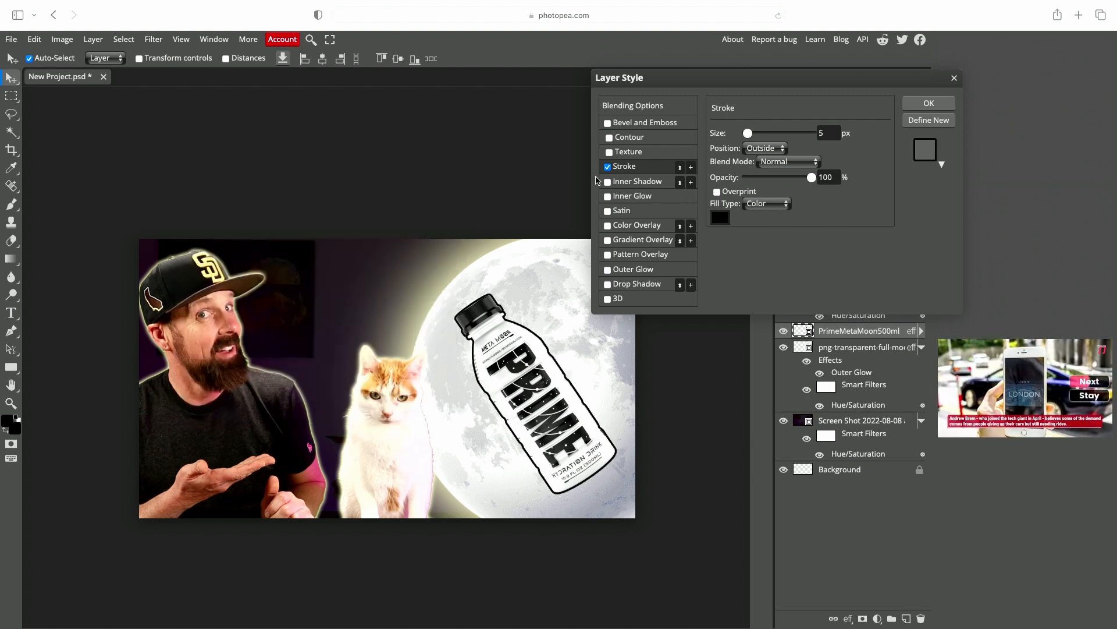
left_click_drag(751, 133, 749, 136)
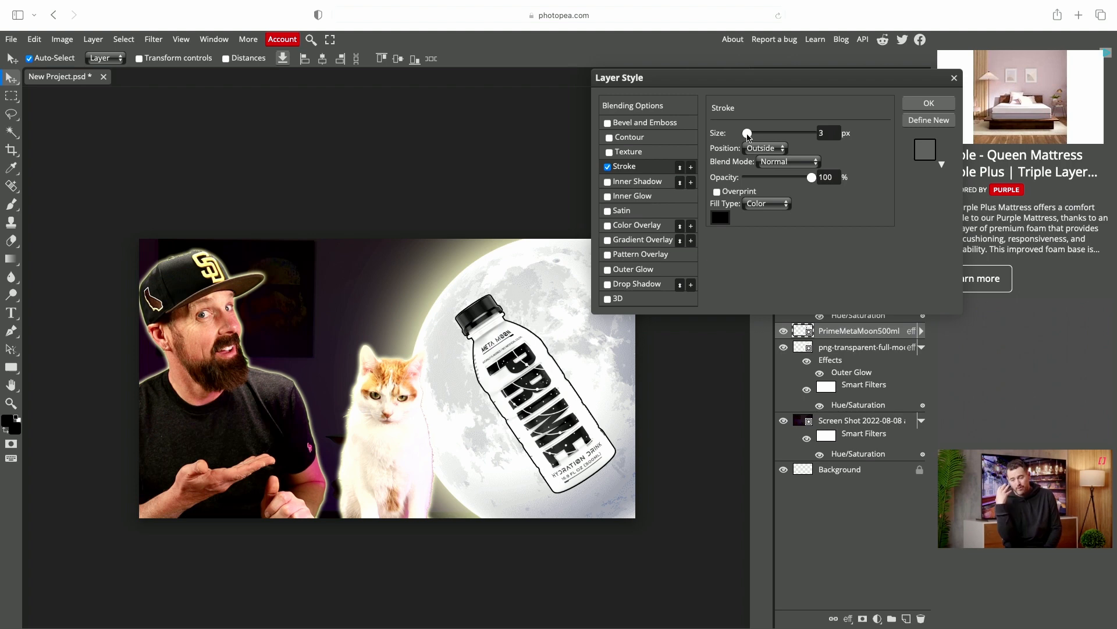
left_click(911, 105)
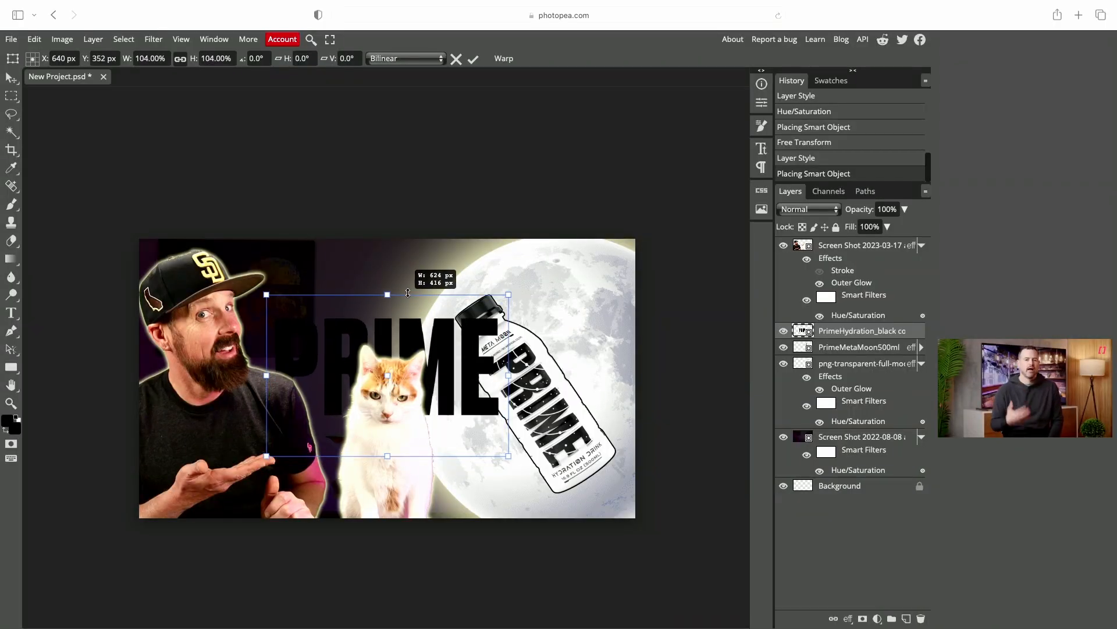
- Scale the placed PRIME logo image to 86% and position it at the top between the man and the moon
left_click_drag(408, 293, 356, 185)
left_click_drag(481, 212, 429, 260)
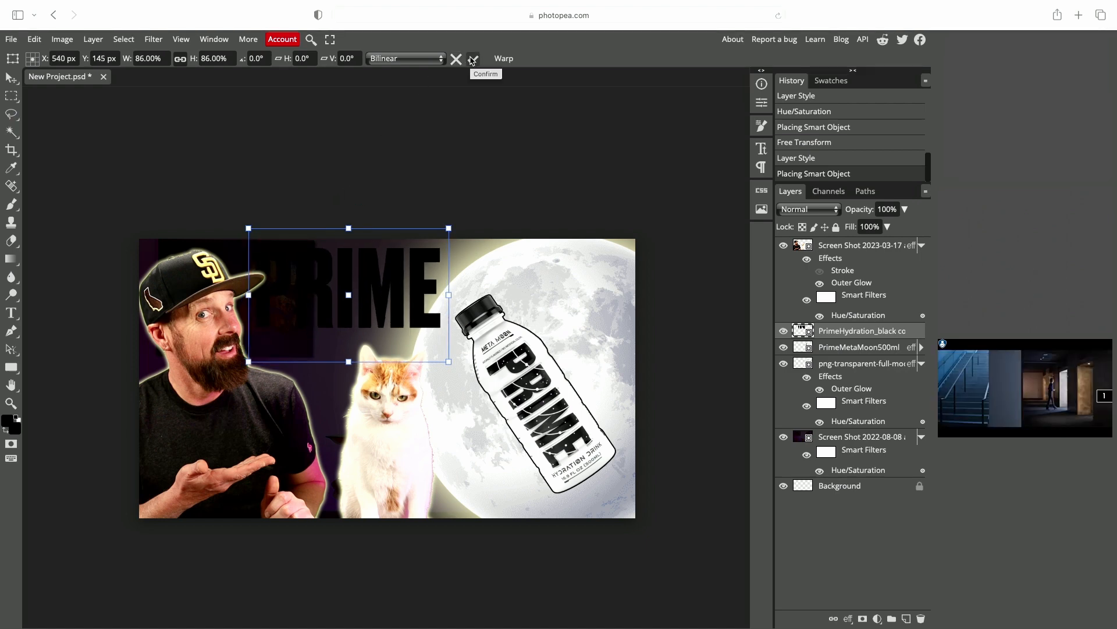
left_click(474, 58)
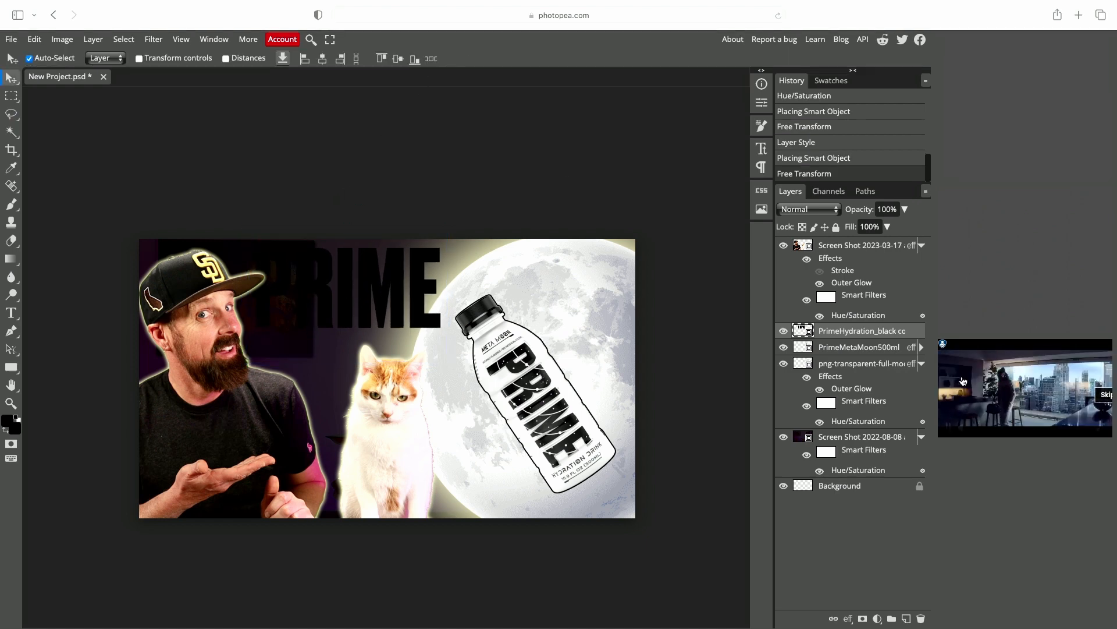
- Add a white Stroke layer style to the PRIME logo layer
double_click(909, 332)
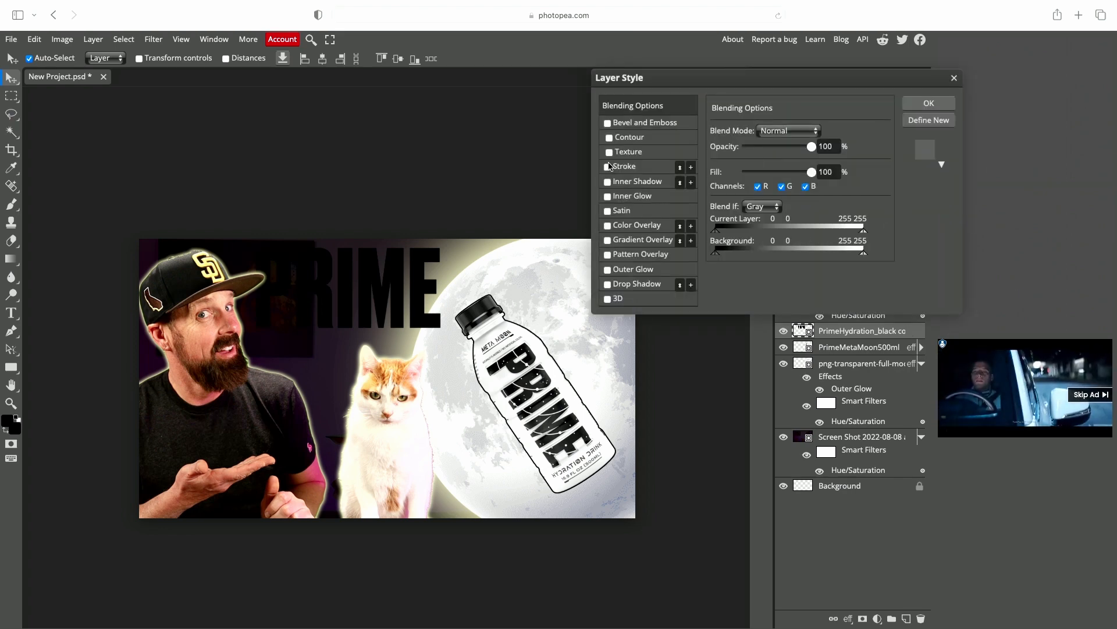
left_click(608, 167)
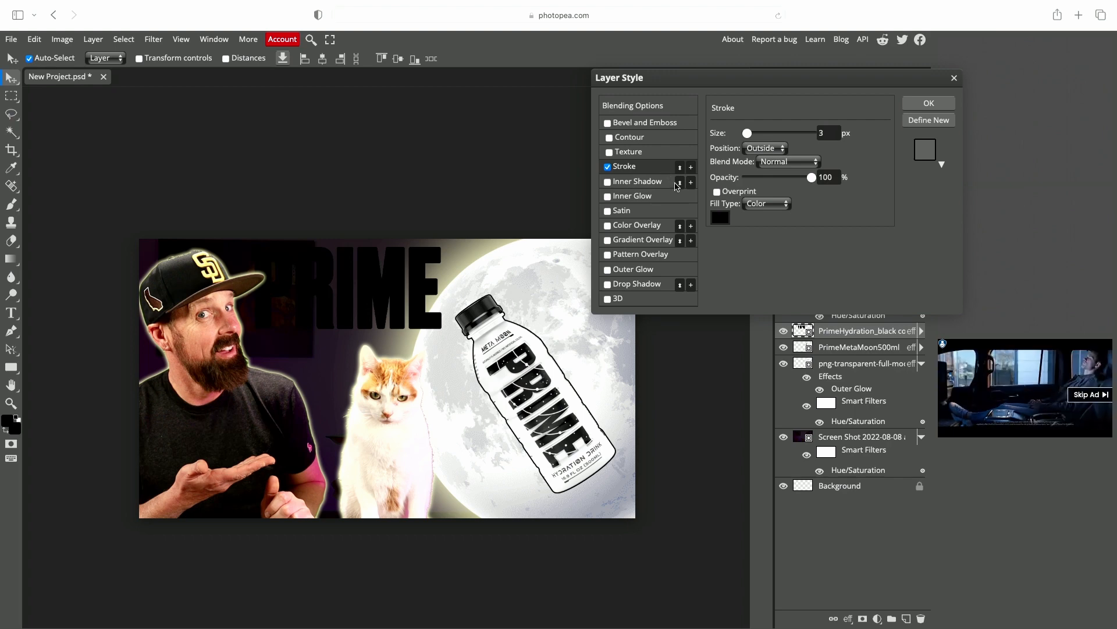
left_click(720, 218)
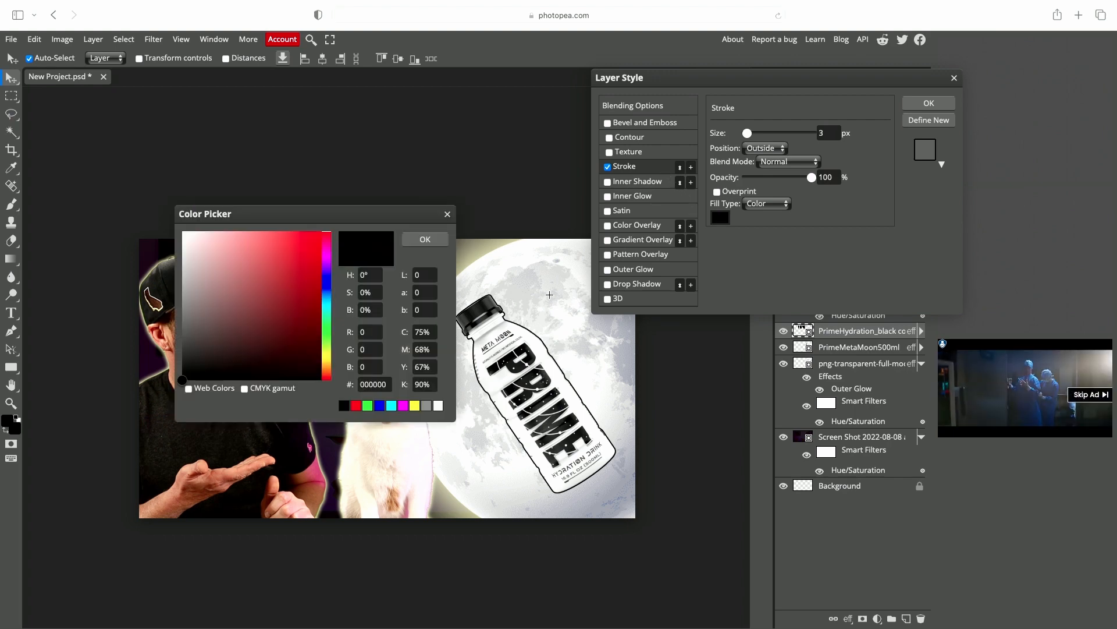
left_click(438, 406)
left_click(437, 242)
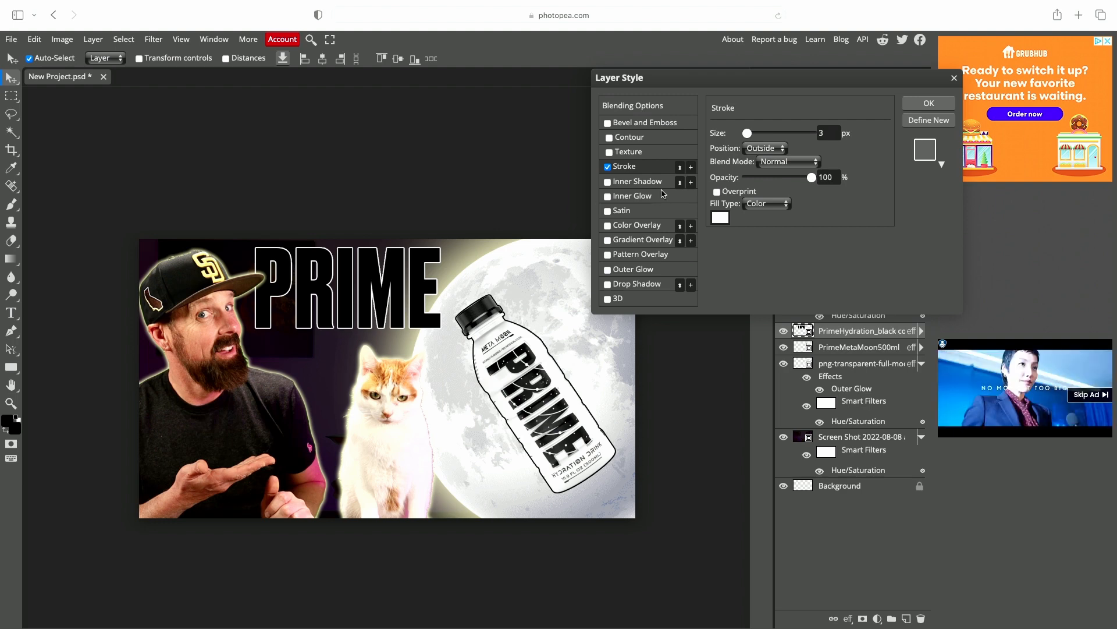
left_click(927, 103)
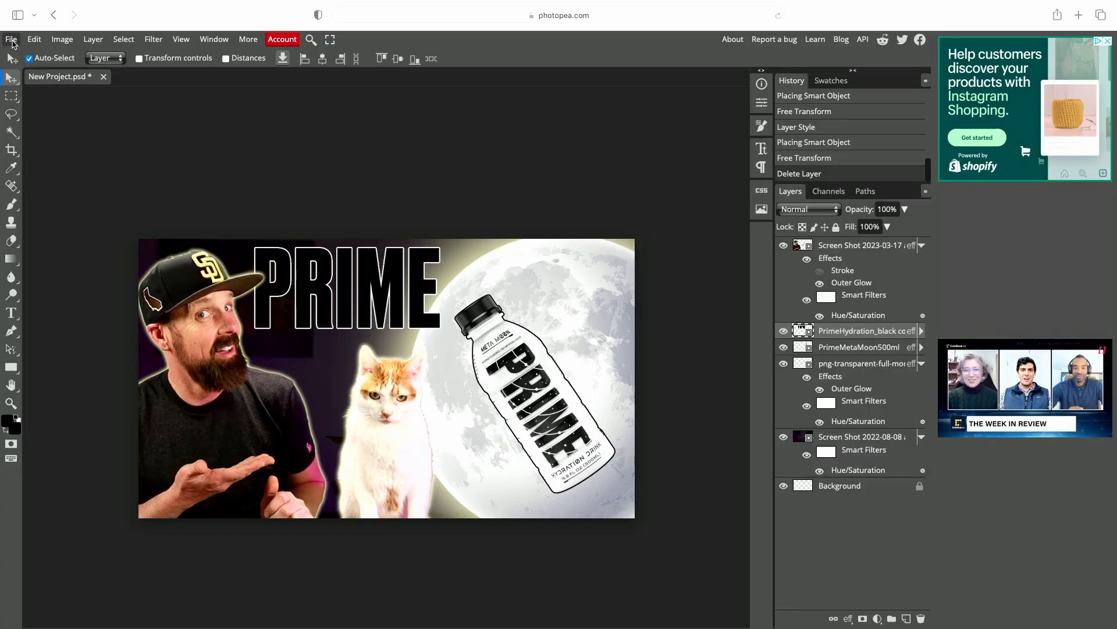
- Open and place the realistic-helmet-3d image, scaling it to about 47% and positioning it over the cat
left_click(11, 40)
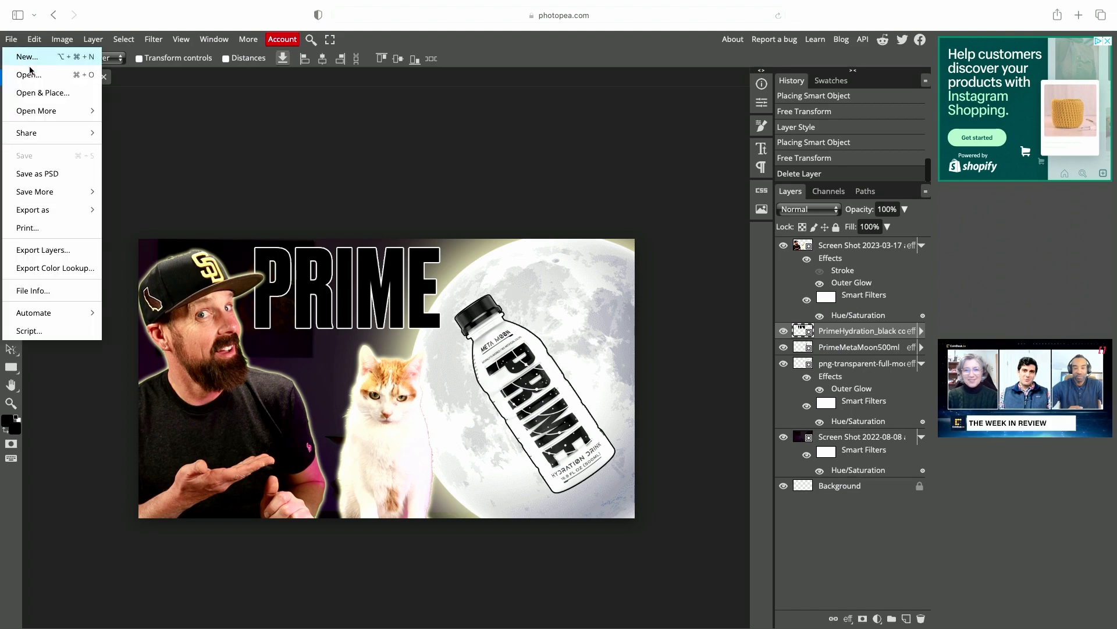
left_click(58, 96)
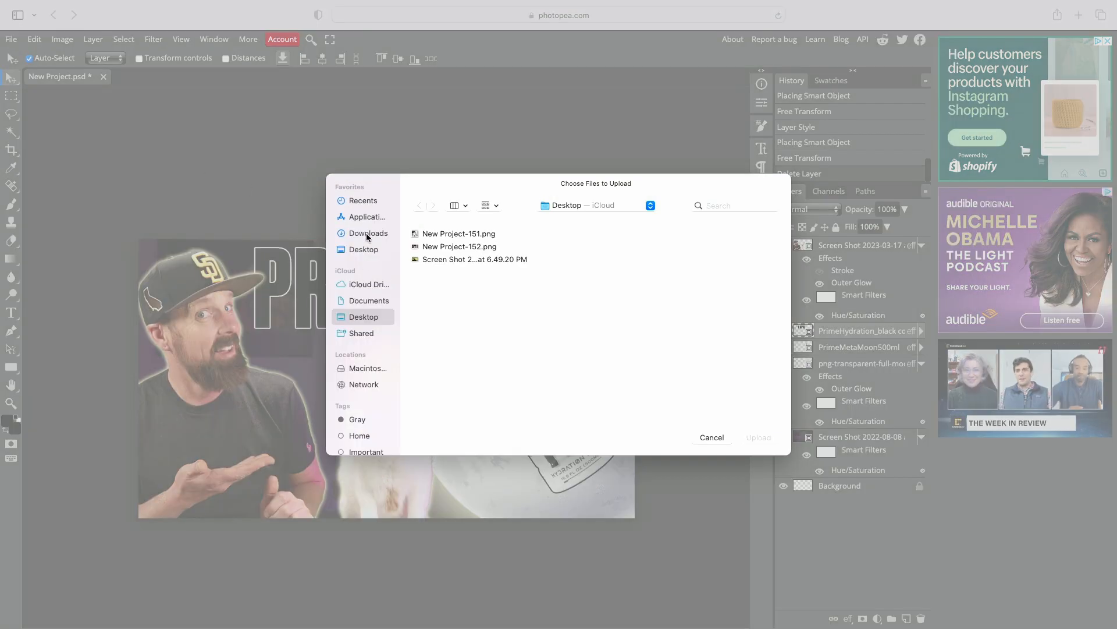
left_click(365, 201)
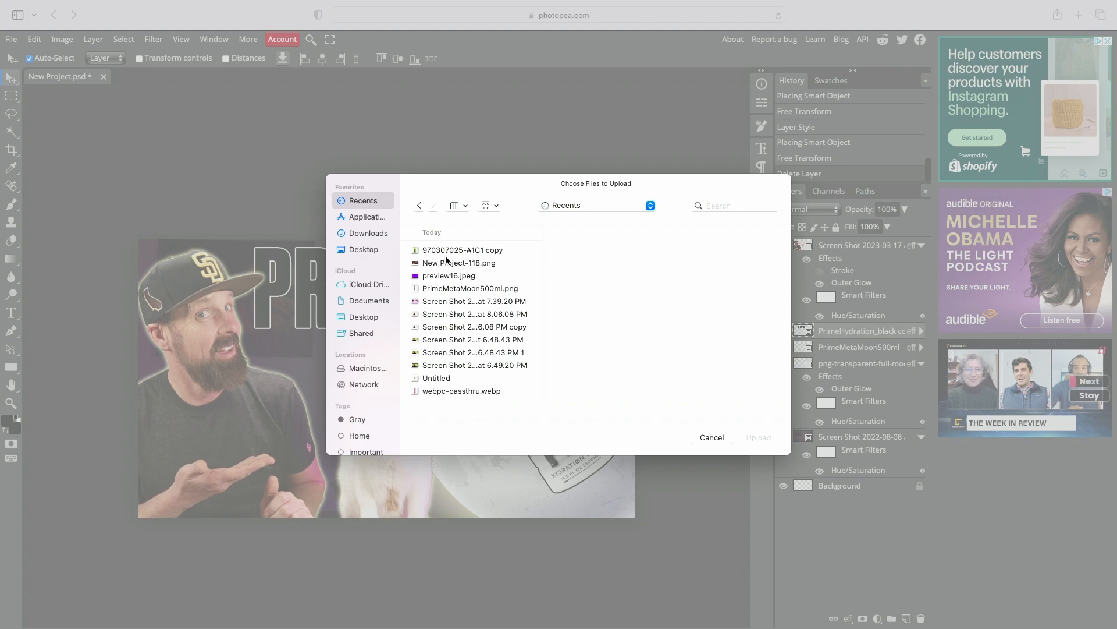
scroll(446, 322, "down", 15)
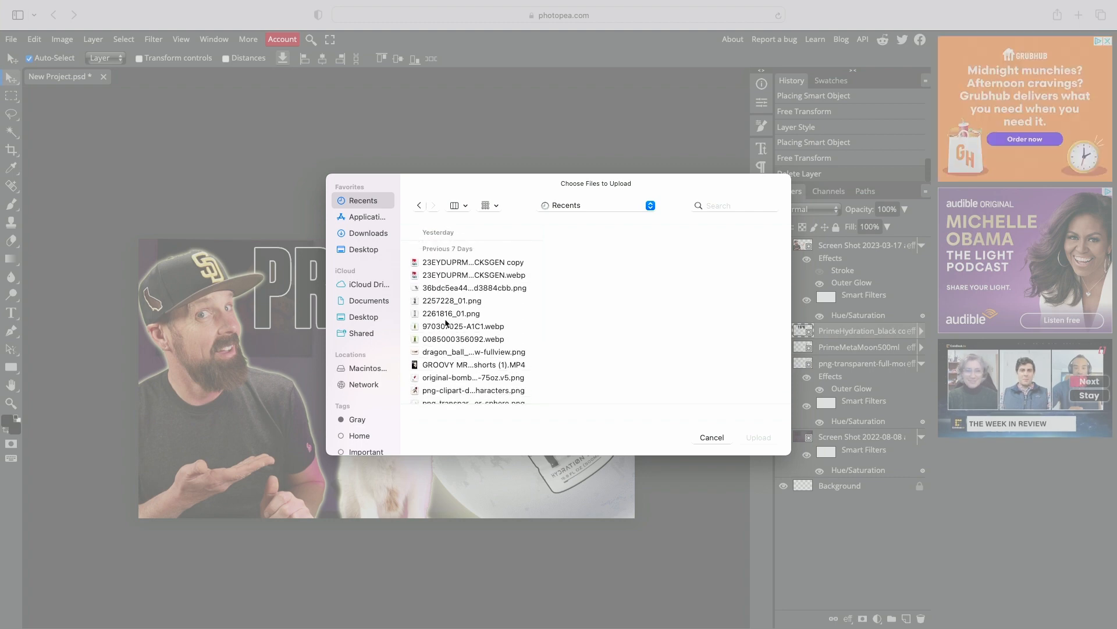
scroll(447, 322, "down", 5)
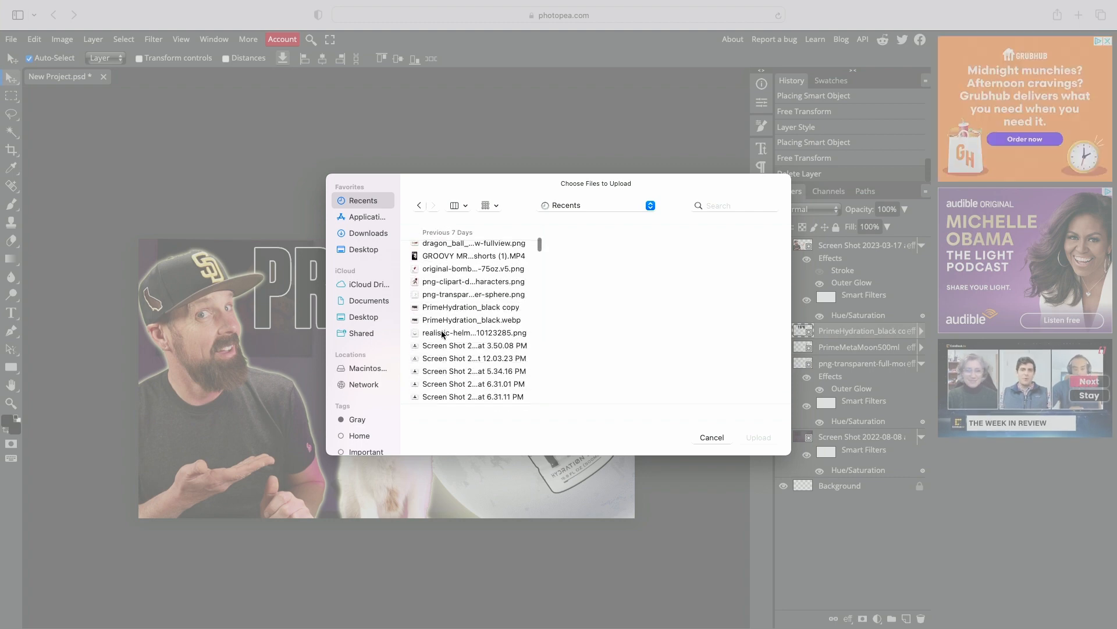
double_click(442, 334)
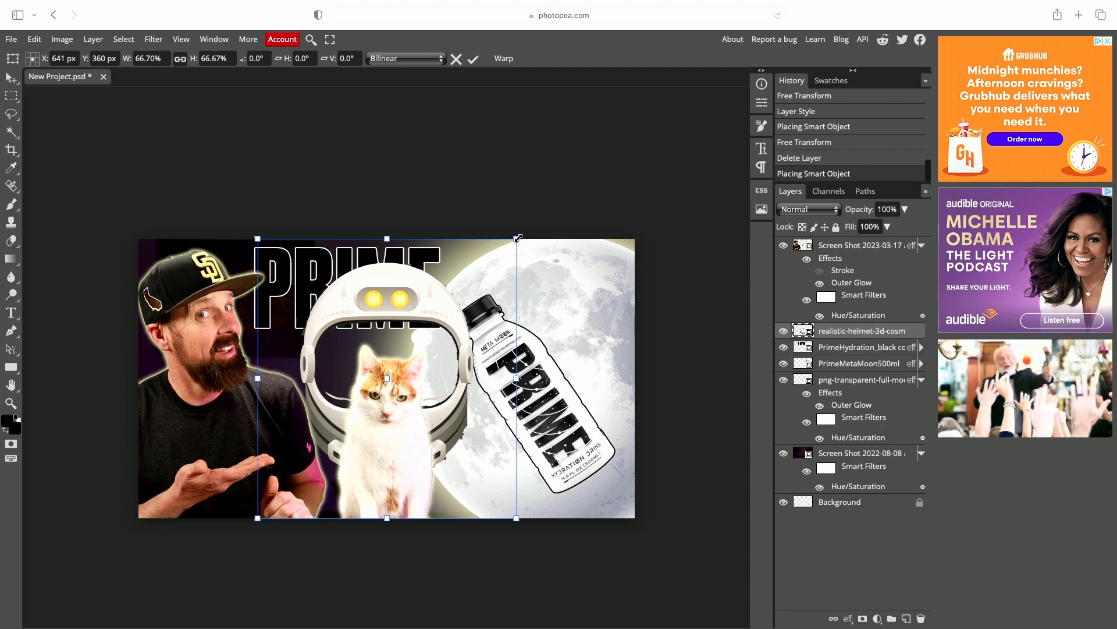
left_click_drag(516, 239, 437, 343)
left_click_drag(334, 332, 375, 313)
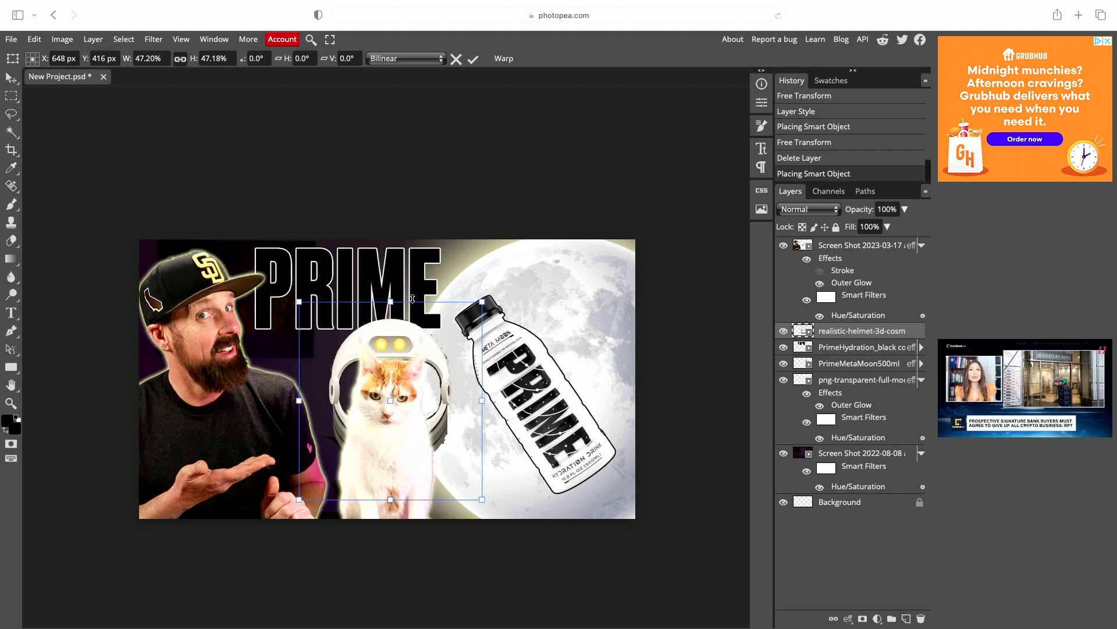
left_click_drag(480, 302, 439, 317)
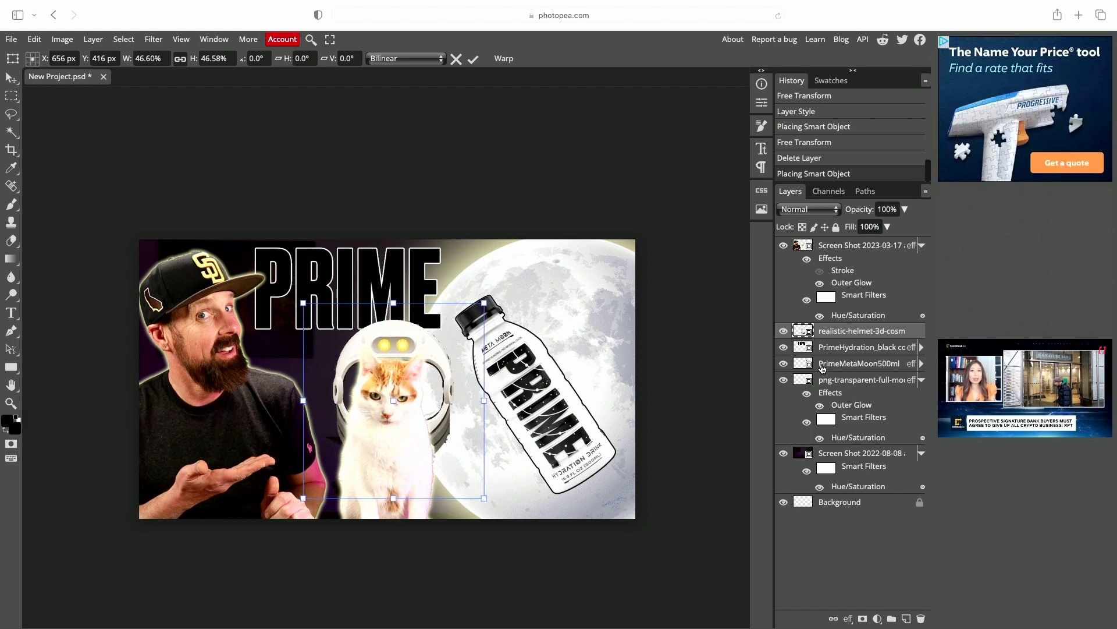
- Move the helmet layer to the top of the layer stack and nudge the helmet onto the cat's head
left_click_drag(912, 333, 893, 346)
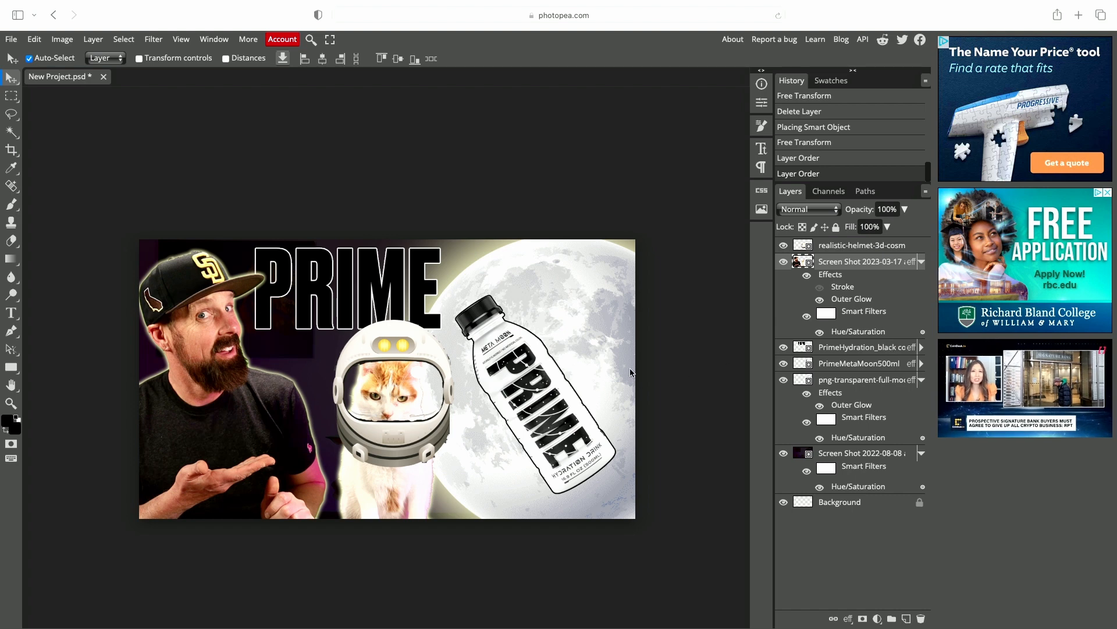
left_click_drag(412, 344, 398, 338)
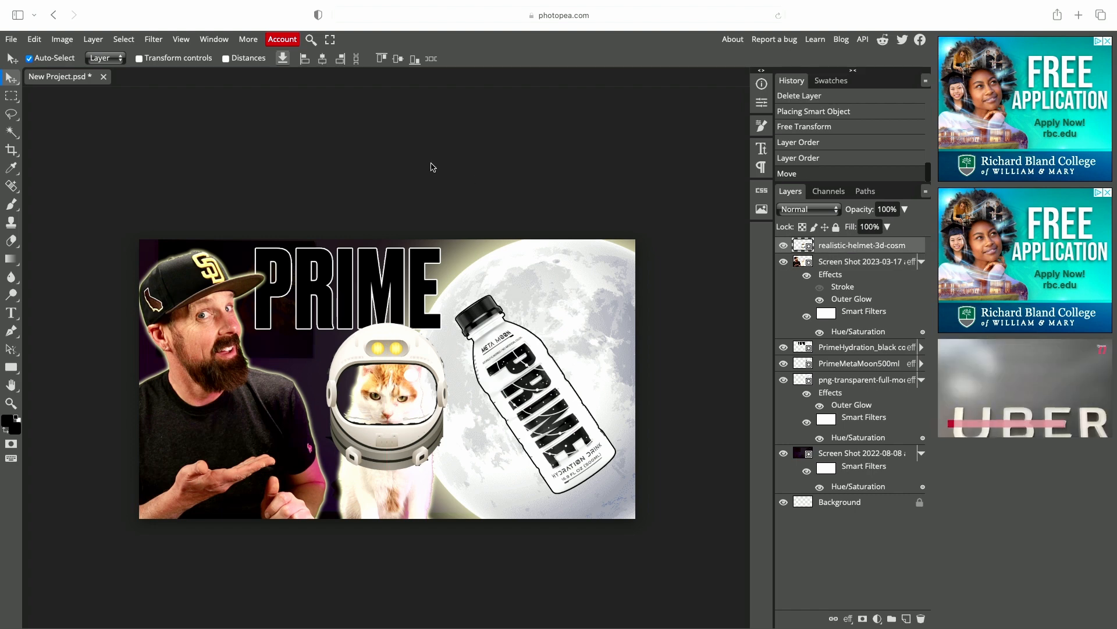
- Apply a Hue/Saturation adjustment to the helmet with the hue set to 171
left_click(63, 39)
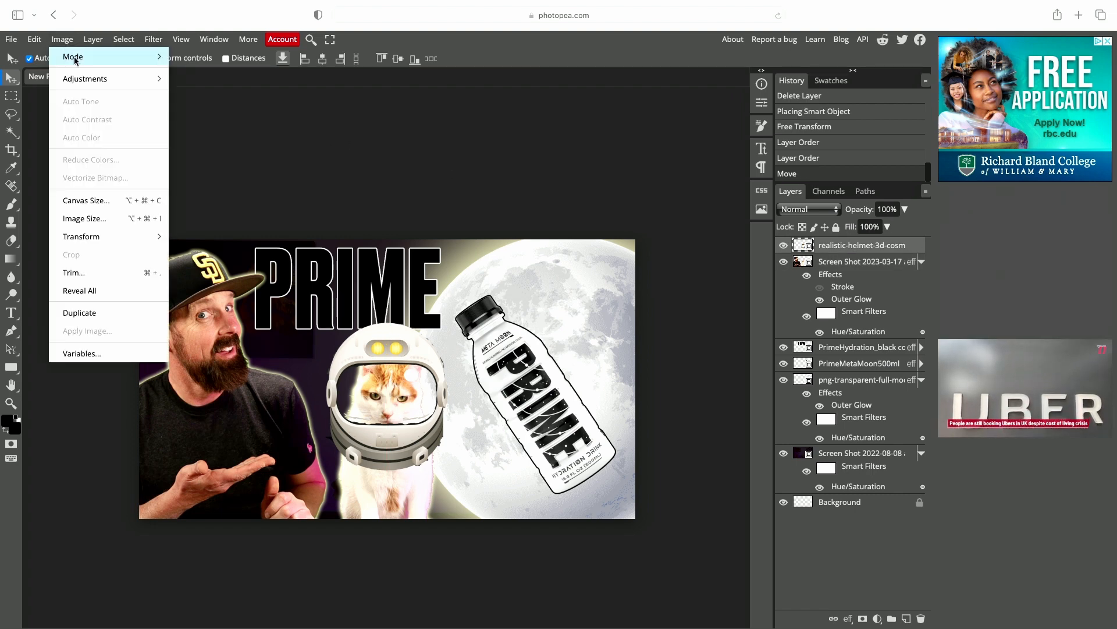
mouse_move(89, 79)
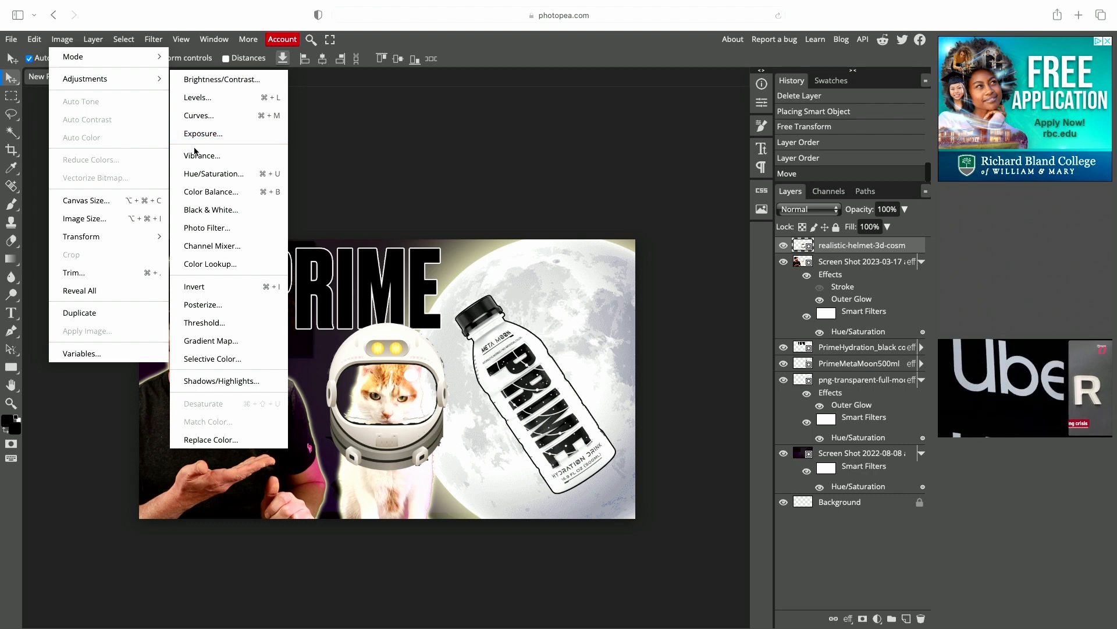
left_click(202, 172)
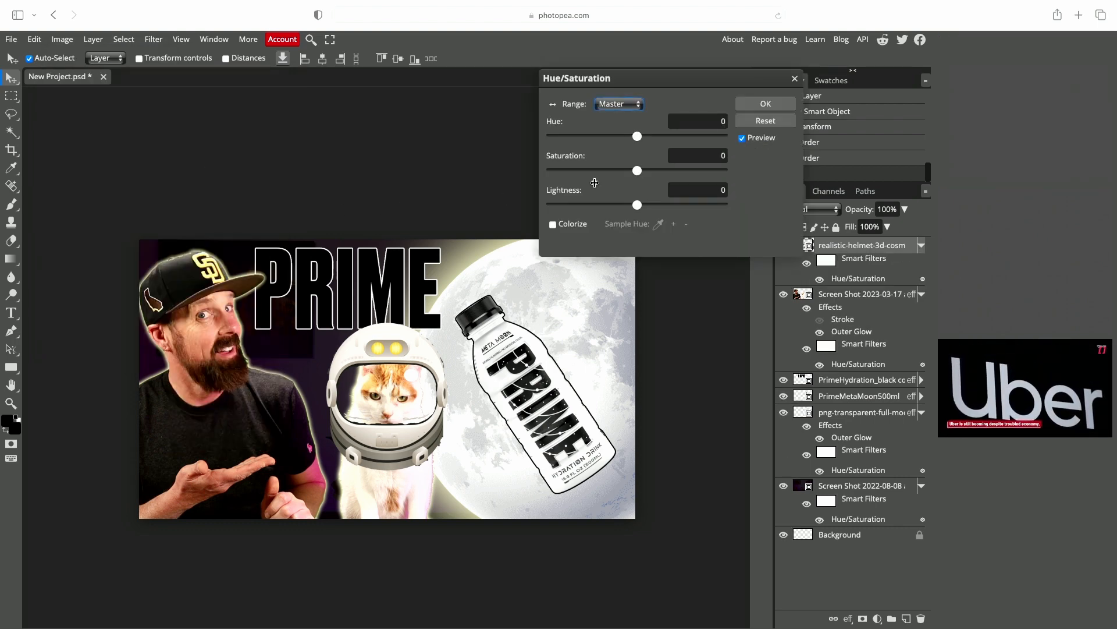
left_click_drag(637, 136, 713, 142)
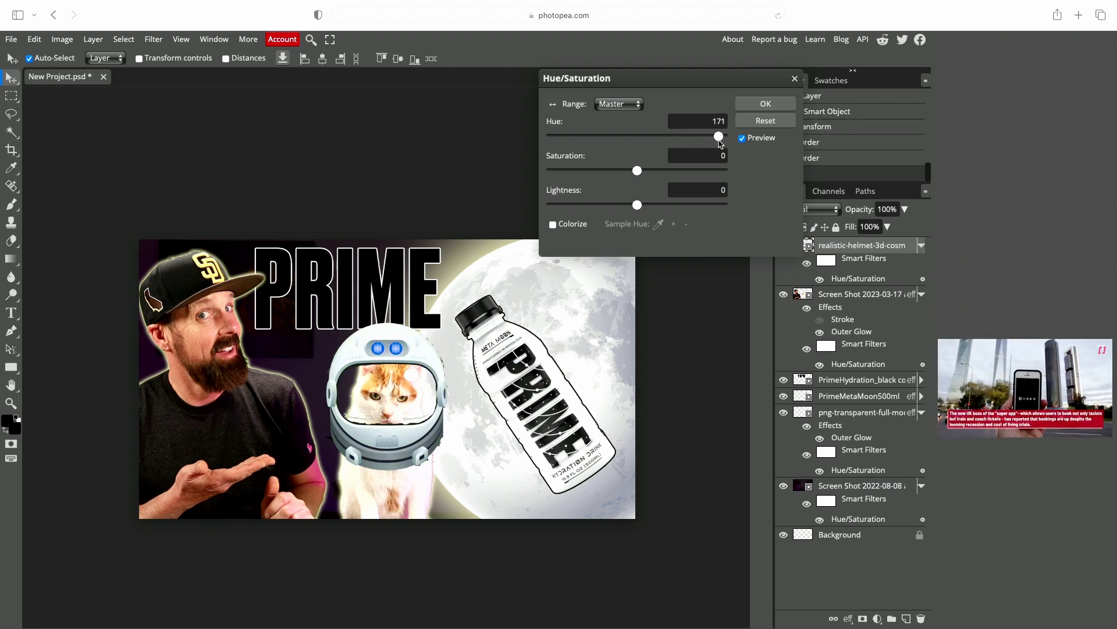
left_click(766, 103)
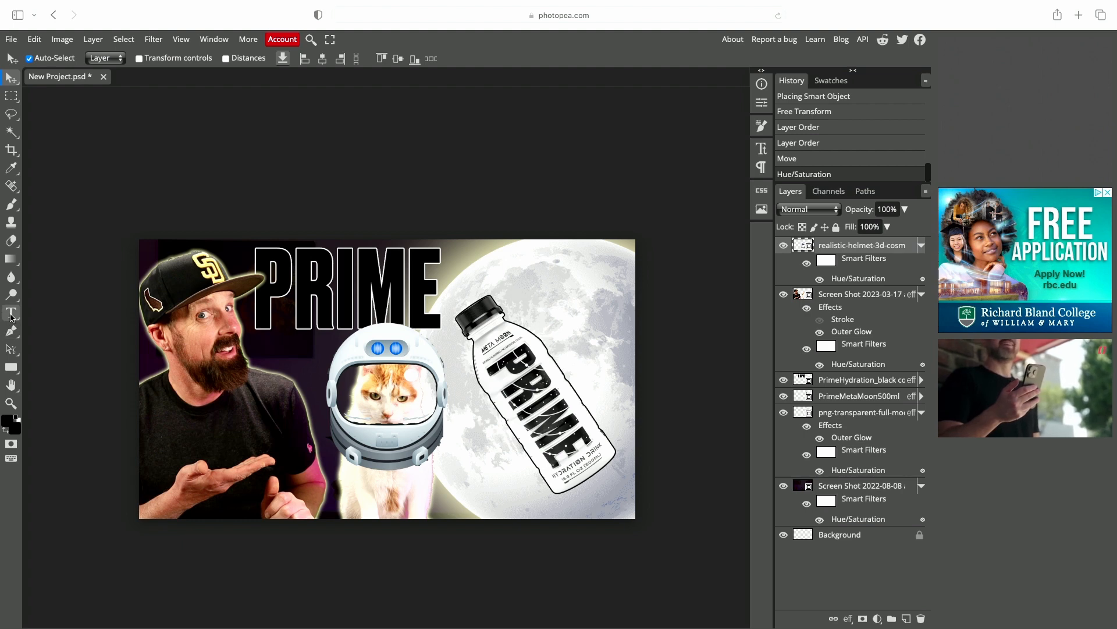
left_click(11, 313)
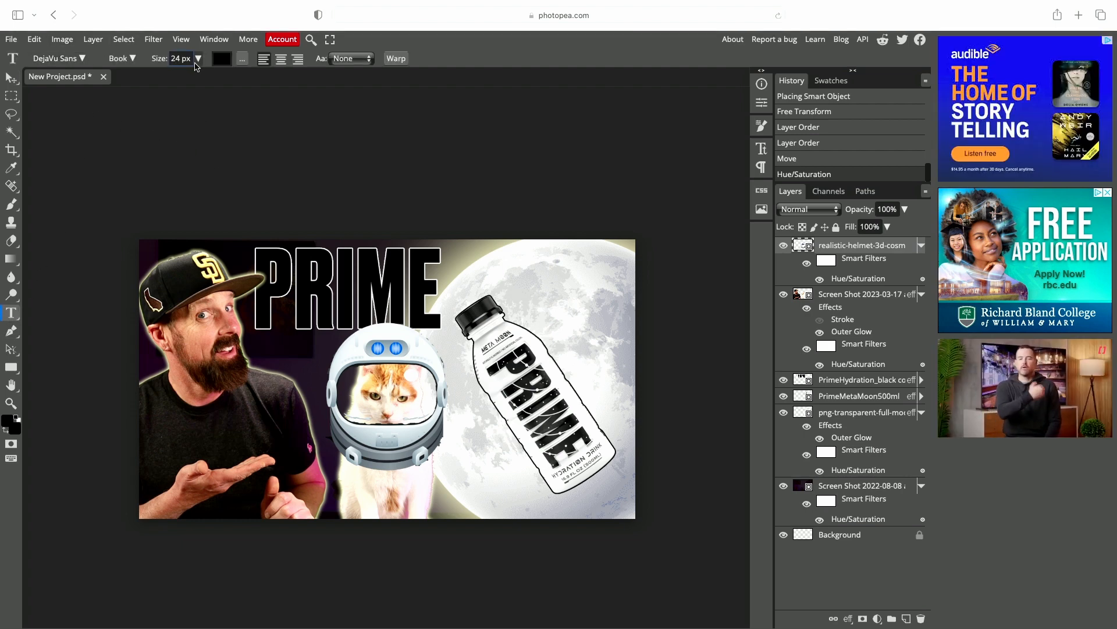
left_click(482, 275)
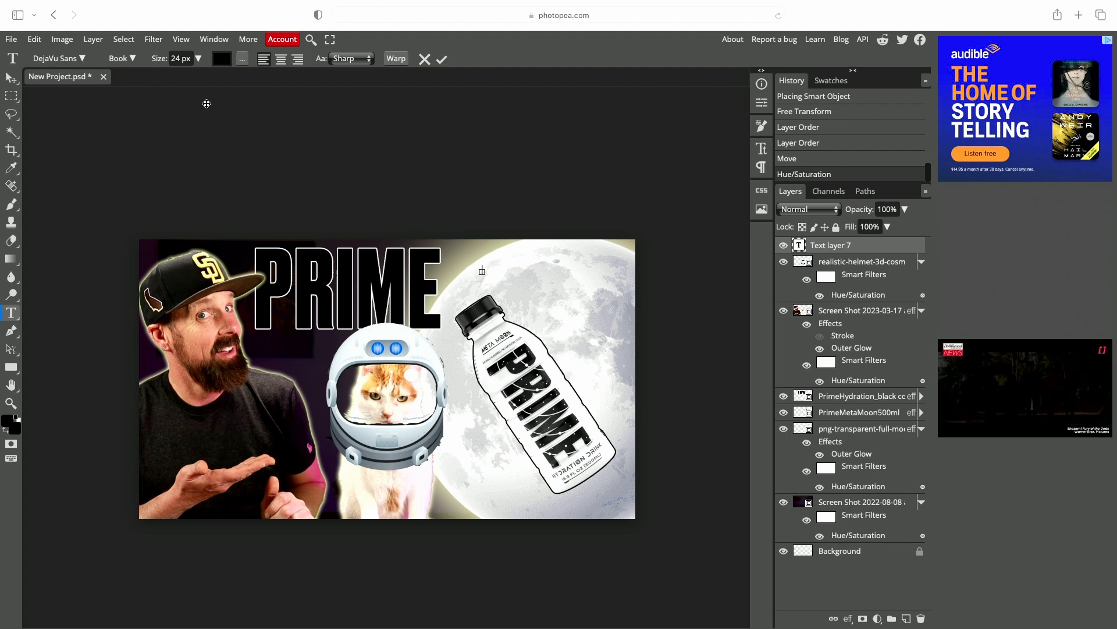
left_click(198, 59)
left_click_drag(177, 76, 215, 76)
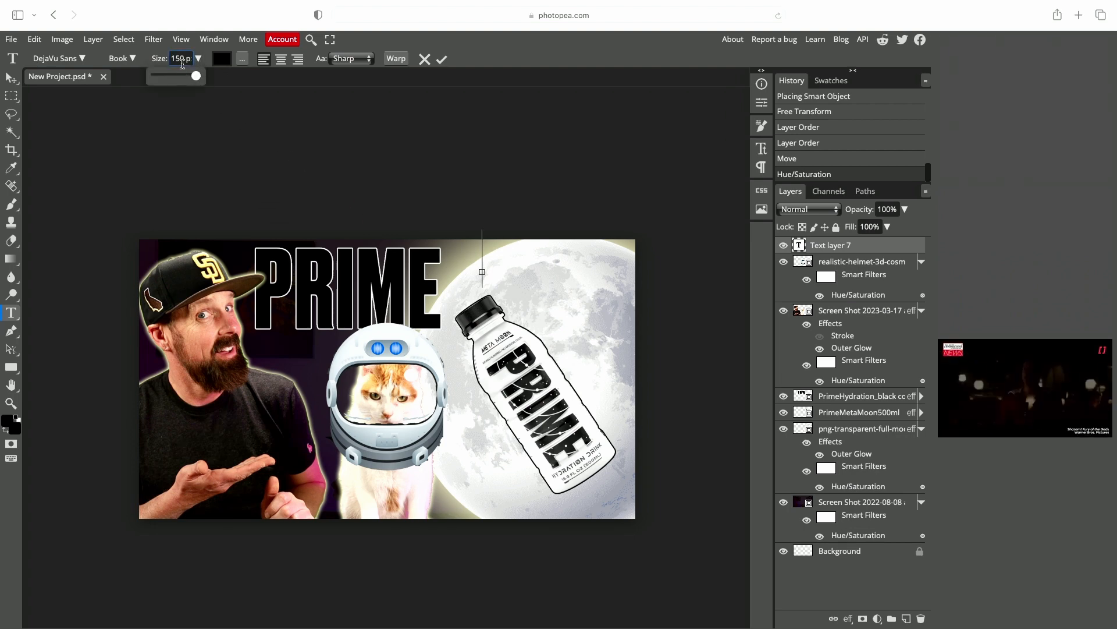
left_click_drag(185, 59, 173, 59)
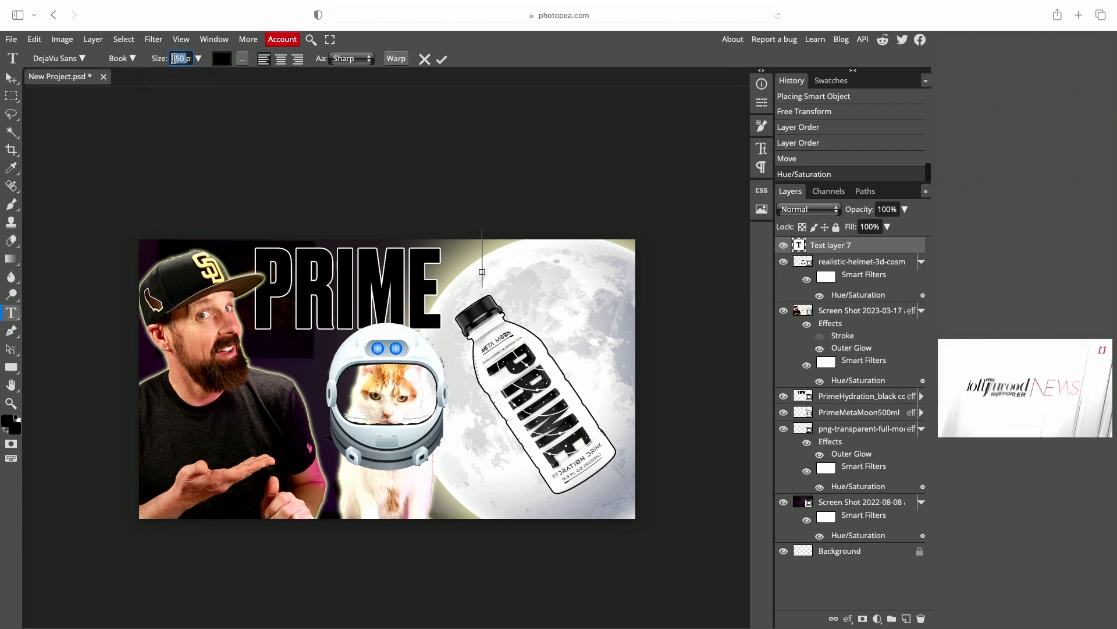
type("200")
key("Return")
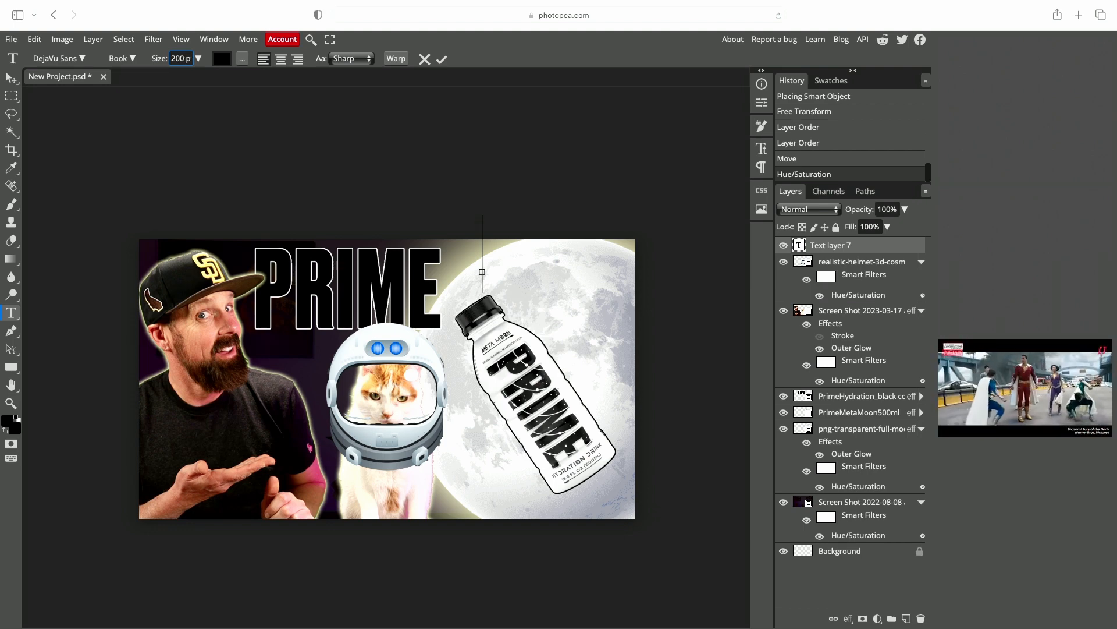
type("d")
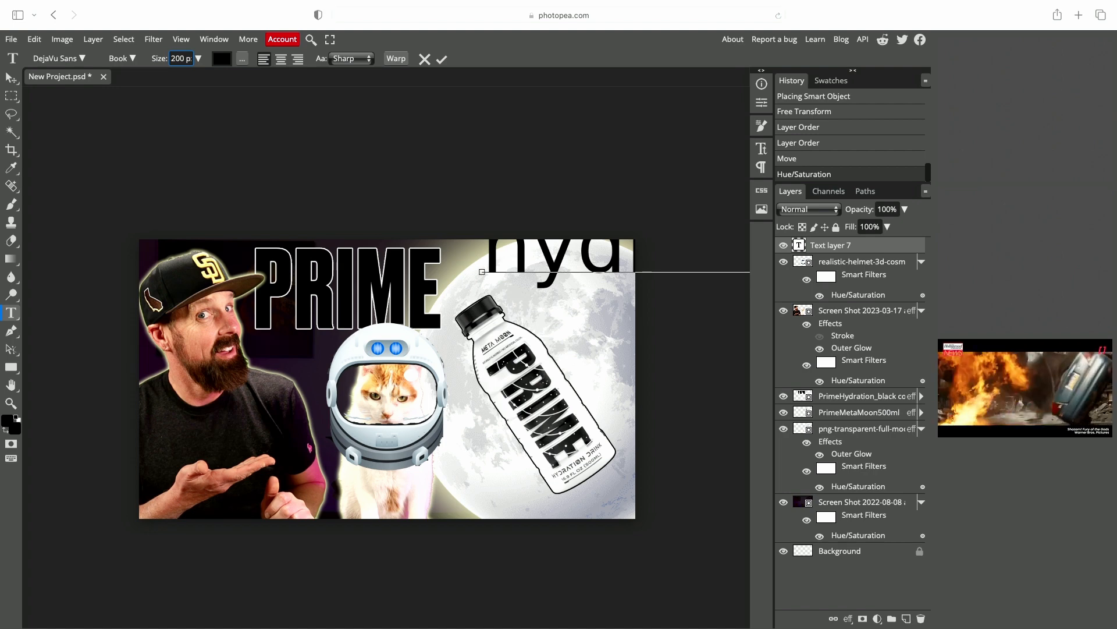
left_click_drag(588, 167, 348, 398)
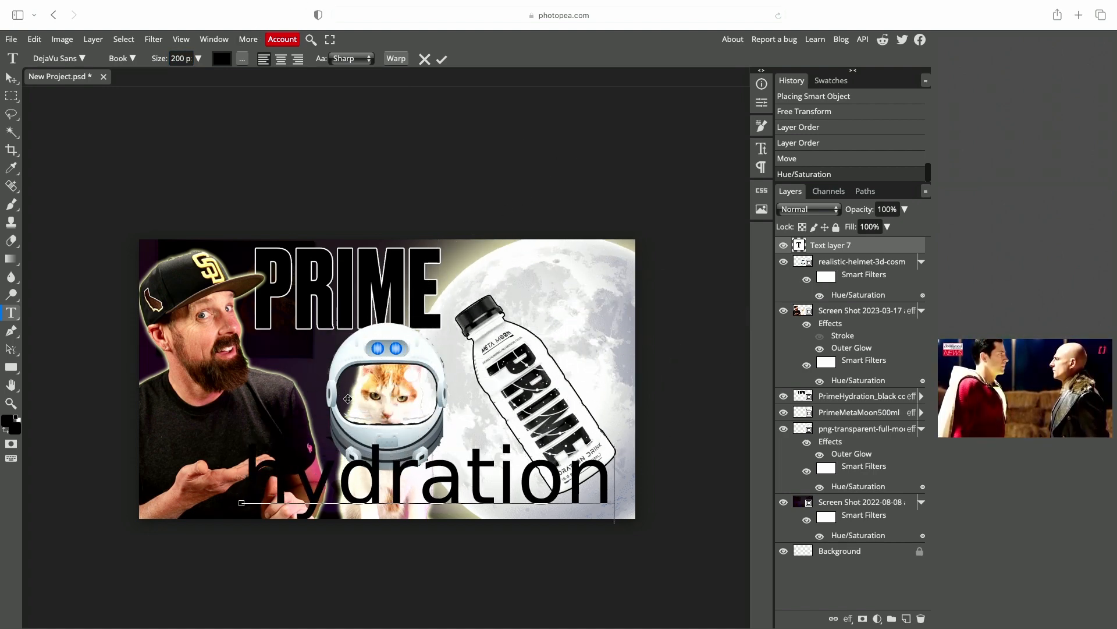
left_click(81, 58)
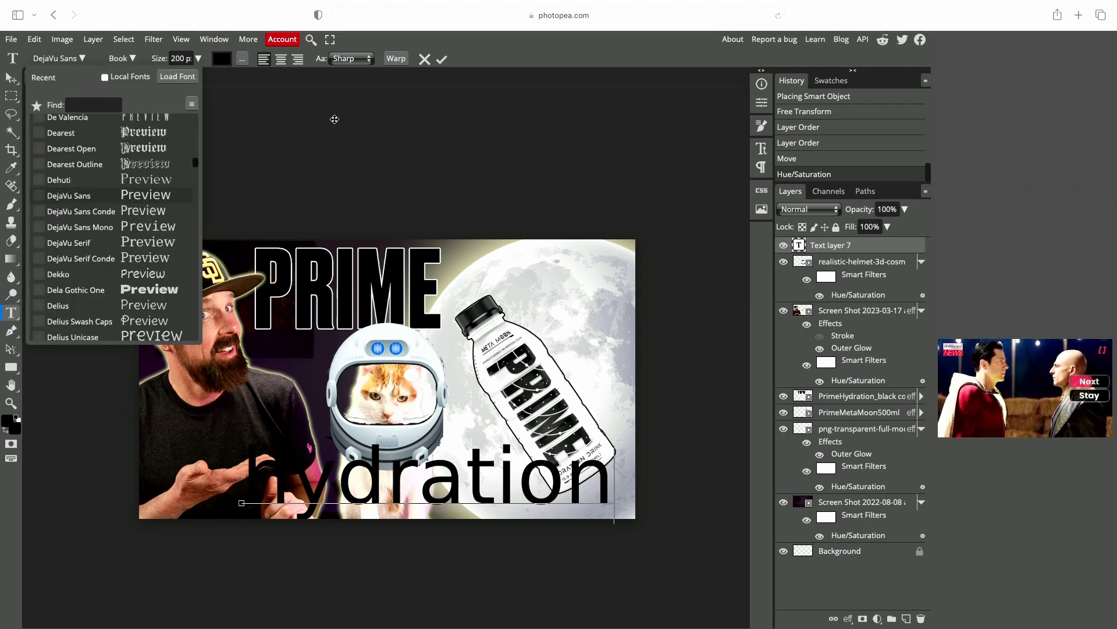
left_click(425, 58)
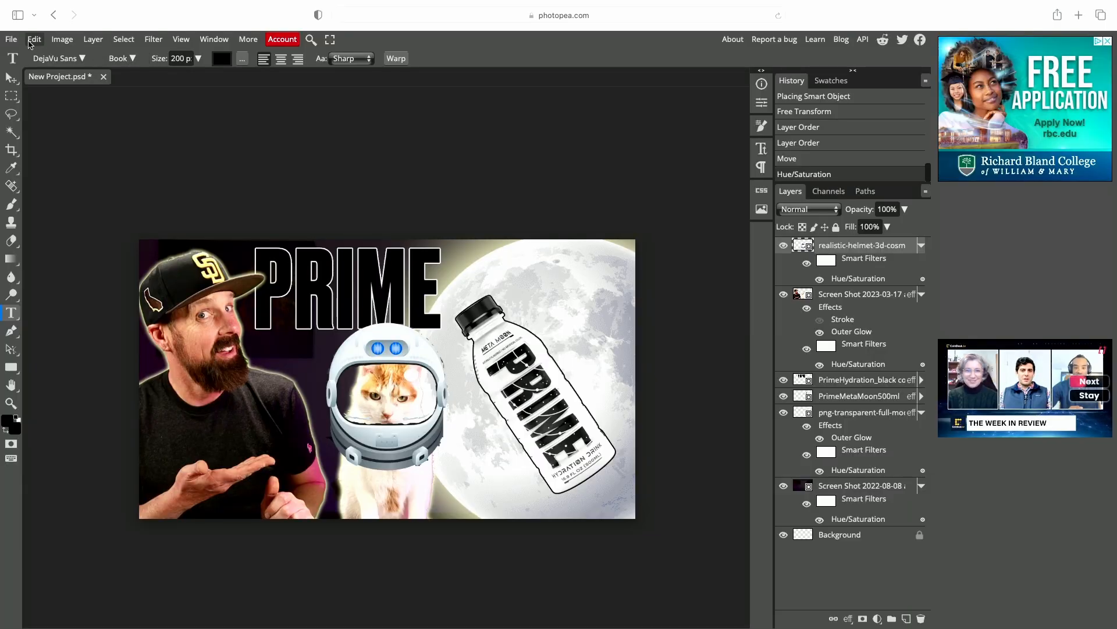
- Export the composite as a 1280 x 720 PNG at 100% quality and close the confirmation prompt
left_click(11, 39)
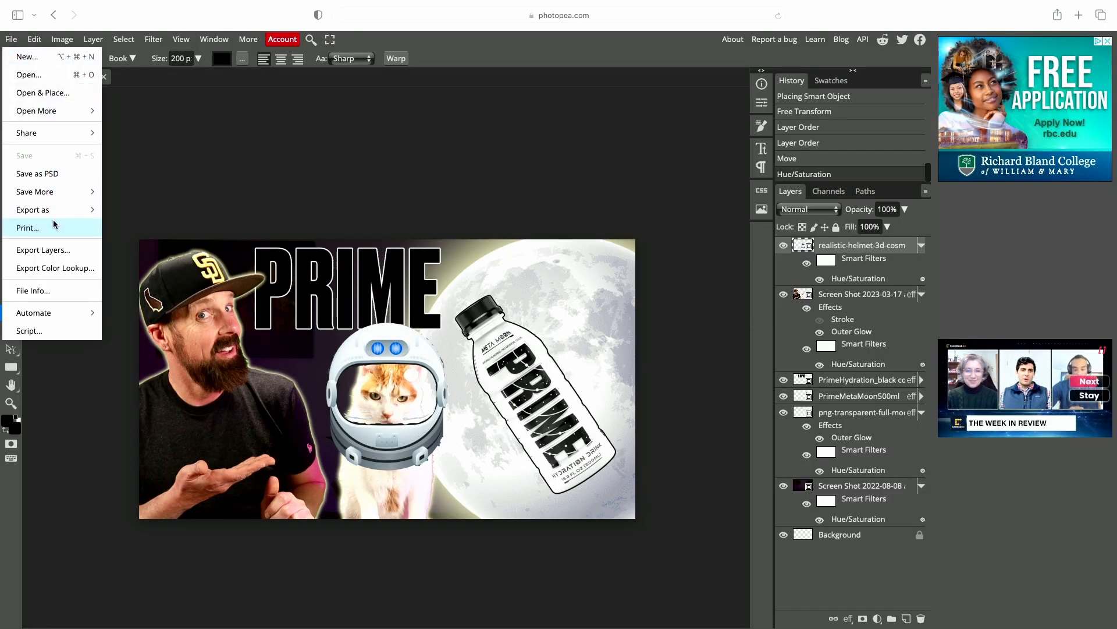
mouse_move(55, 211)
left_click(124, 209)
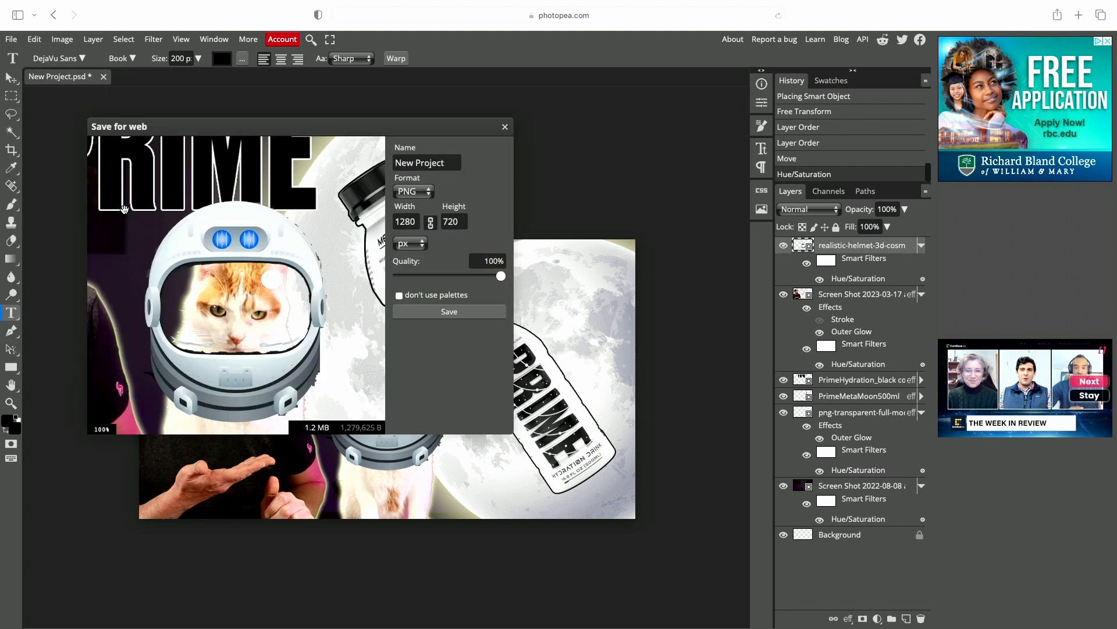
left_click(448, 311)
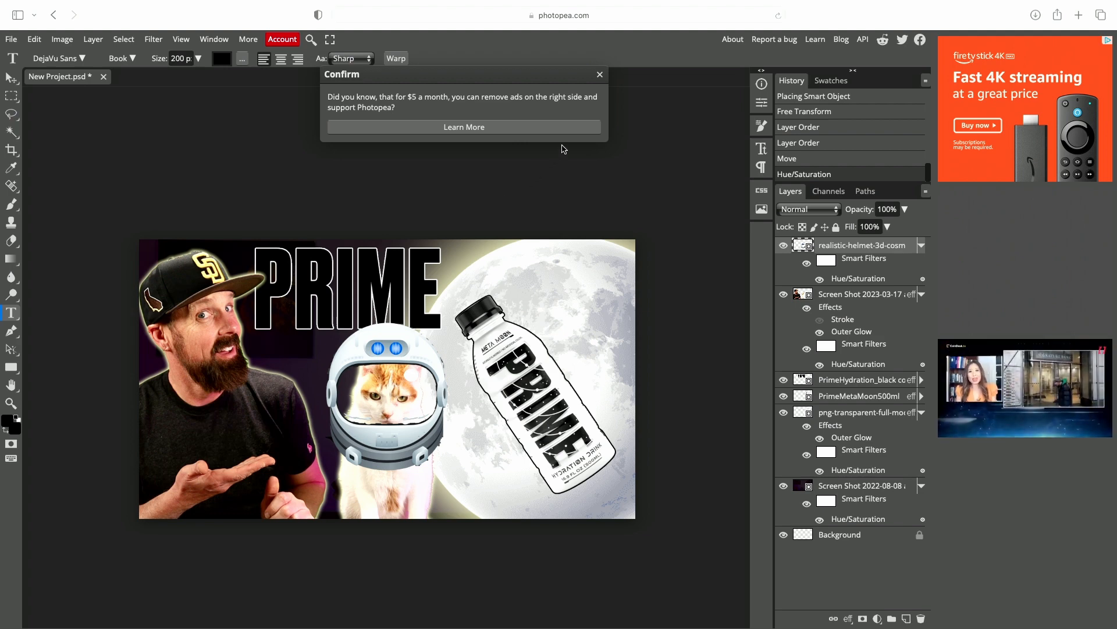
left_click(600, 75)
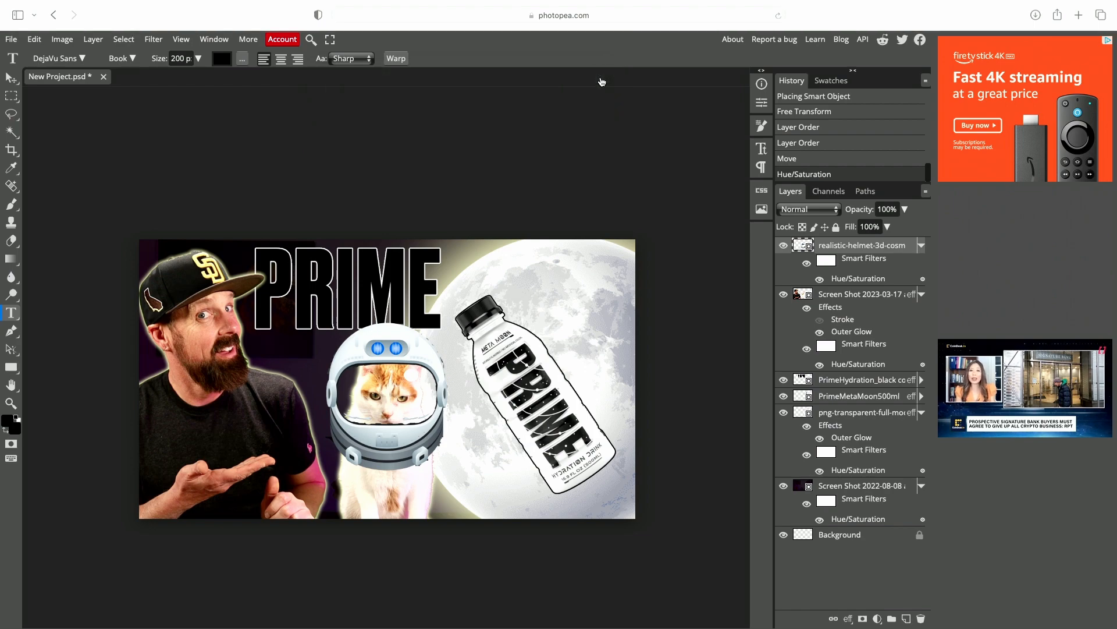